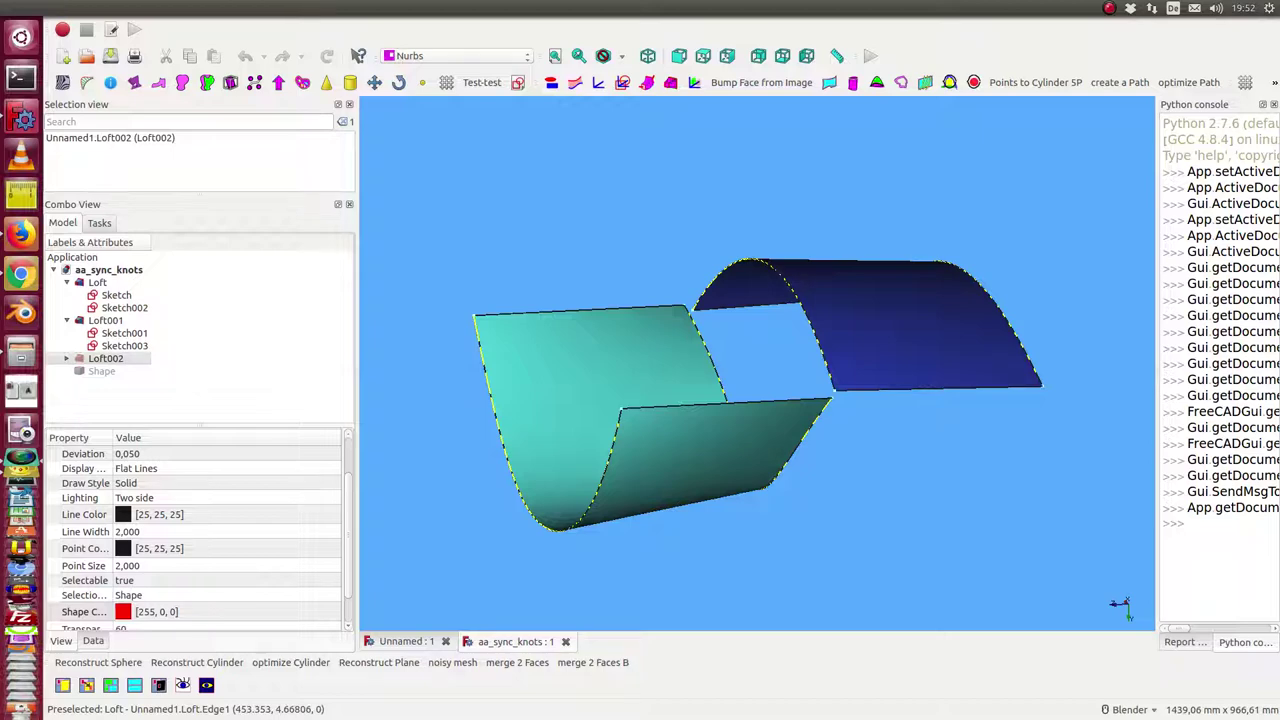
Step: Orbit around the two loft surfaces and hide the blue Loft001 surface
{"action": "mouse_move", "coordinate": [527, 233]}
{"action": "middle_mouse_down"}
{"action": "mouse_move", "coordinate": [635, 369]}
{"action": "mouse_move", "coordinate": [718, 203]}
{"action": "mouse_move", "coordinate": [738, 260]}
{"action": "mouse_move", "coordinate": [689, 181]}
{"action": "middle_mouse_up"}
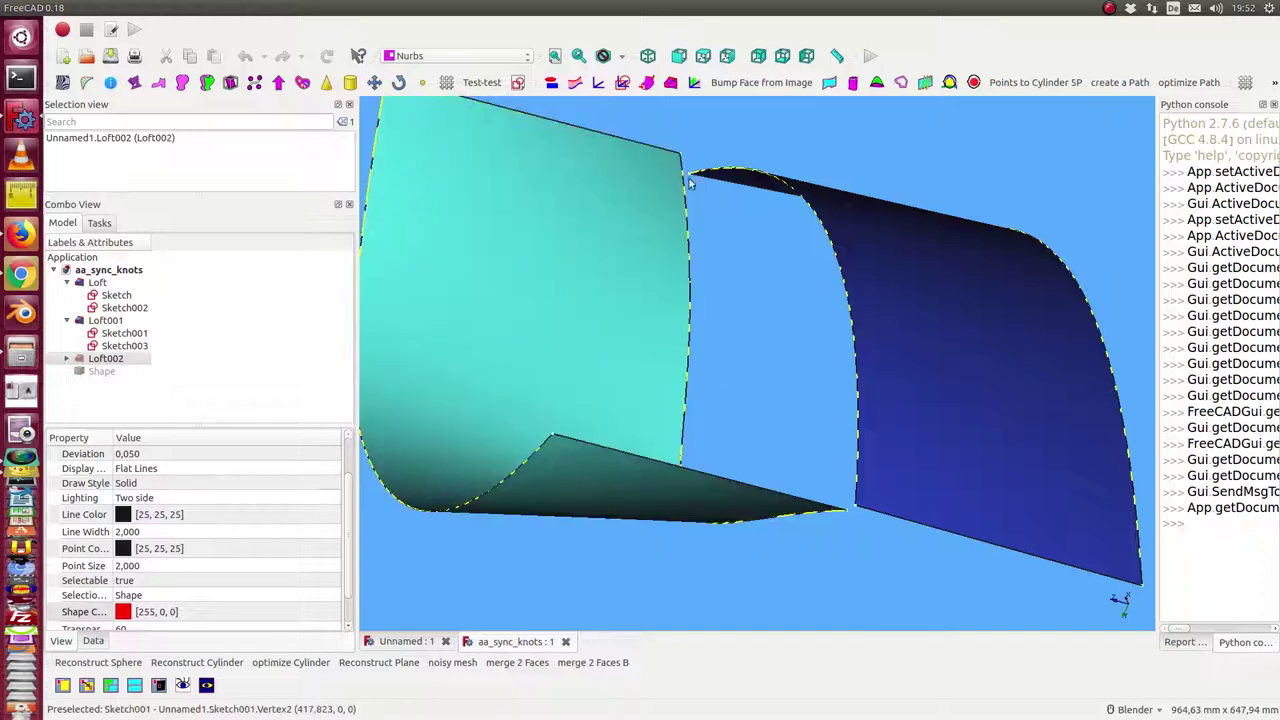
{"action": "middle_click_drag", "start_coordinate": [764, 347], "coordinate": [774, 426]}
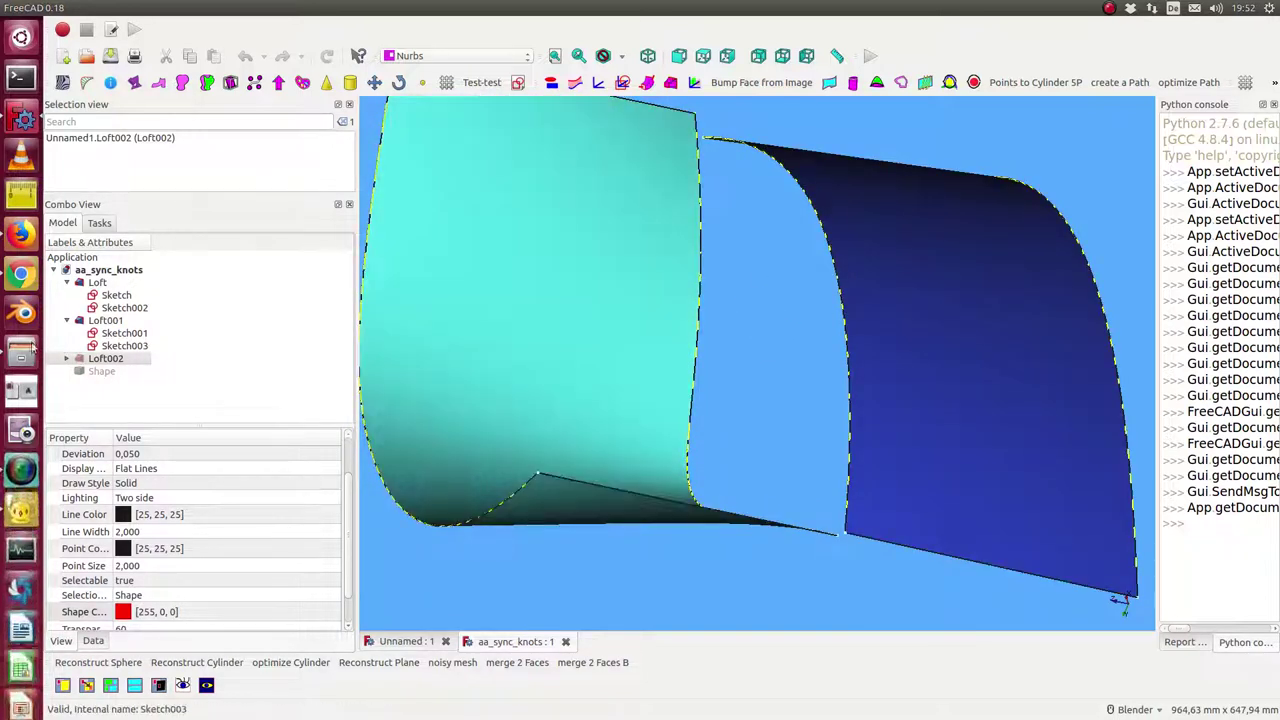
{"action": "left_click", "coordinate": [100, 320]}
{"action": "key", "text": "space"}
Step: Hide the cyan Loft surface and show Loft002 spanning all four profile curves
{"action": "left_click", "coordinate": [97, 282]}
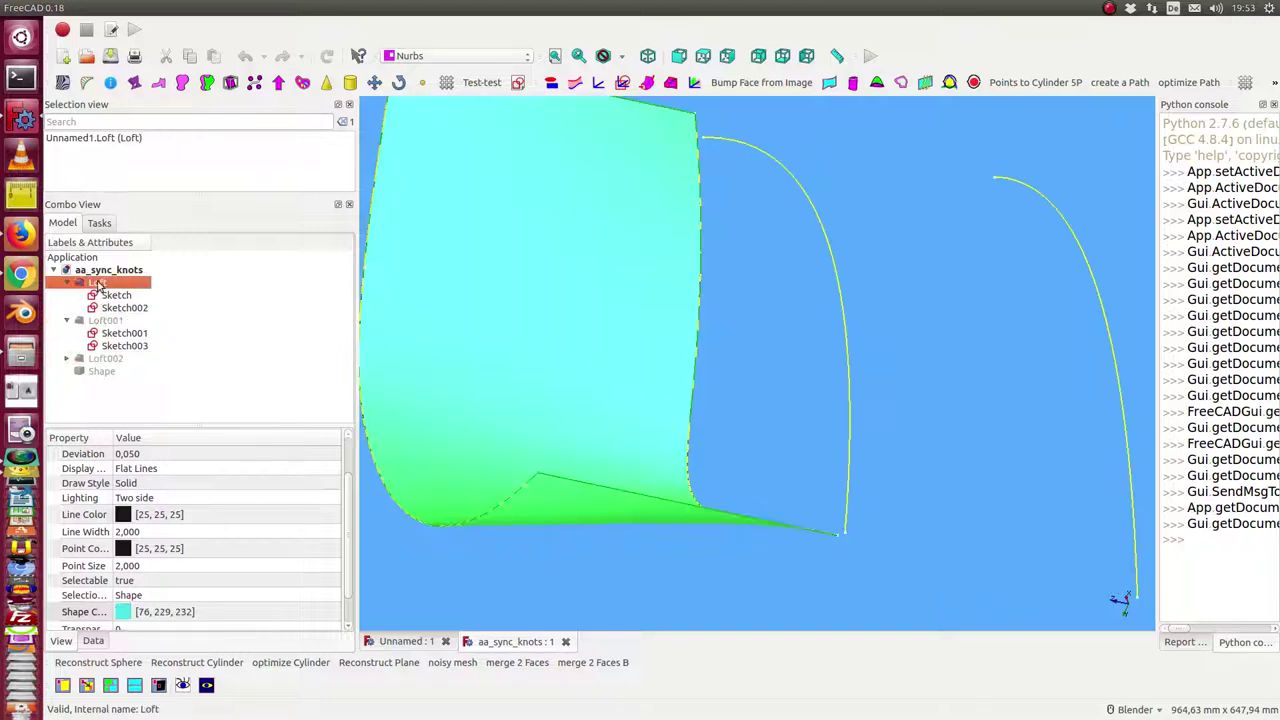
{"action": "key", "text": "space"}
{"action": "middle_click_drag", "start_coordinate": [537, 477], "coordinate": [477, 393]}
{"action": "key", "text": "2"}
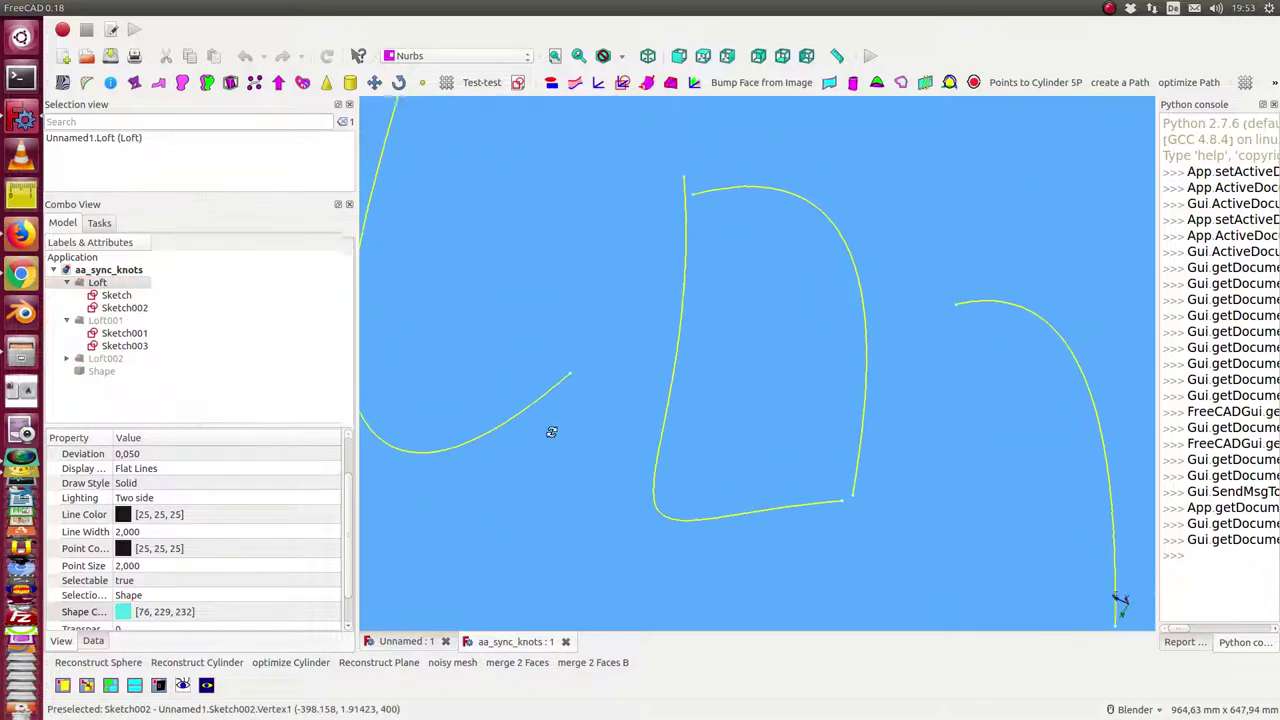
{"action": "mouse_move", "coordinate": [671, 445]}
{"action": "middle_mouse_down"}
{"action": "mouse_move", "coordinate": [726, 394]}
{"action": "mouse_move", "coordinate": [686, 400]}
{"action": "mouse_move", "coordinate": [736, 402]}
{"action": "middle_mouse_up"}
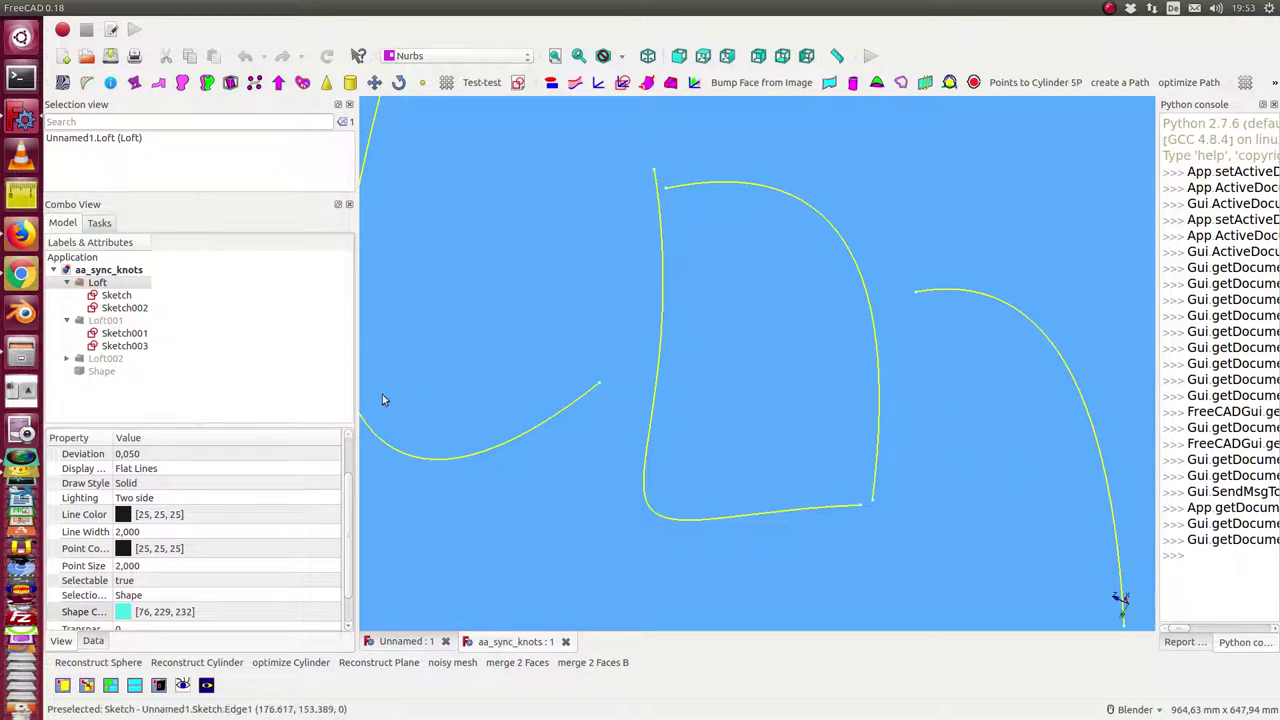
{"action": "left_click", "coordinate": [137, 361]}
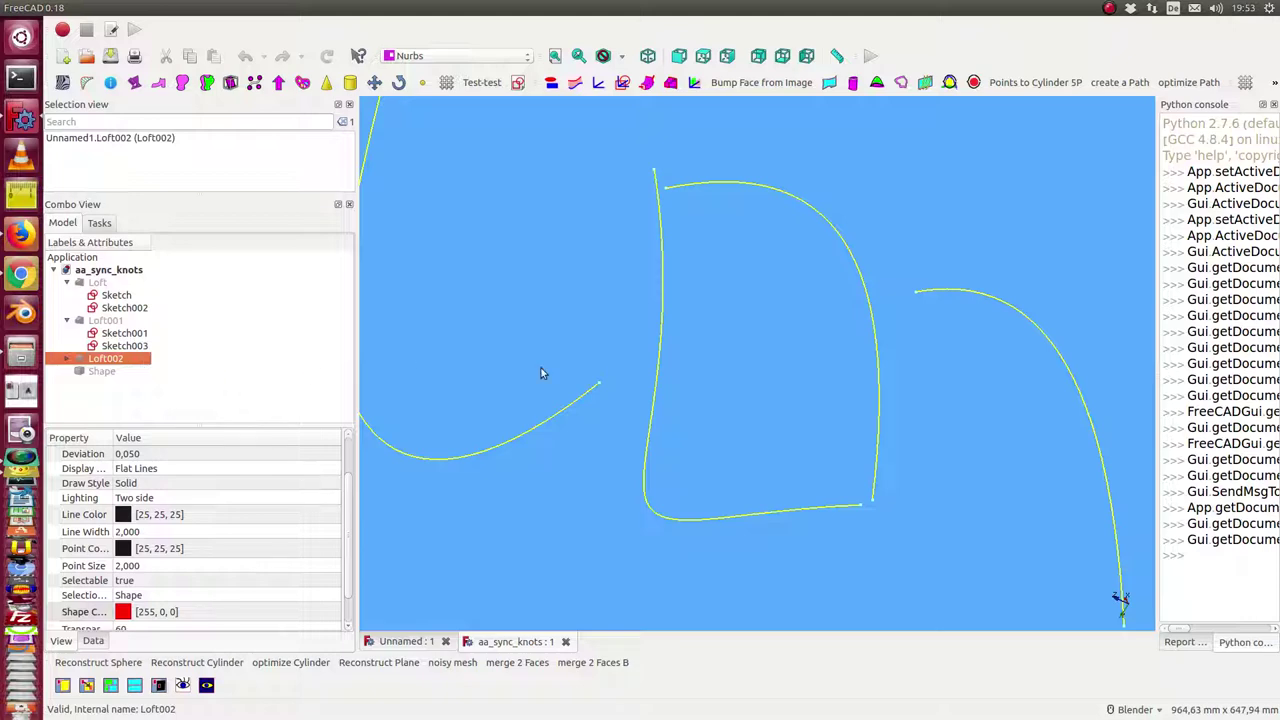
{"action": "key", "text": "space"}
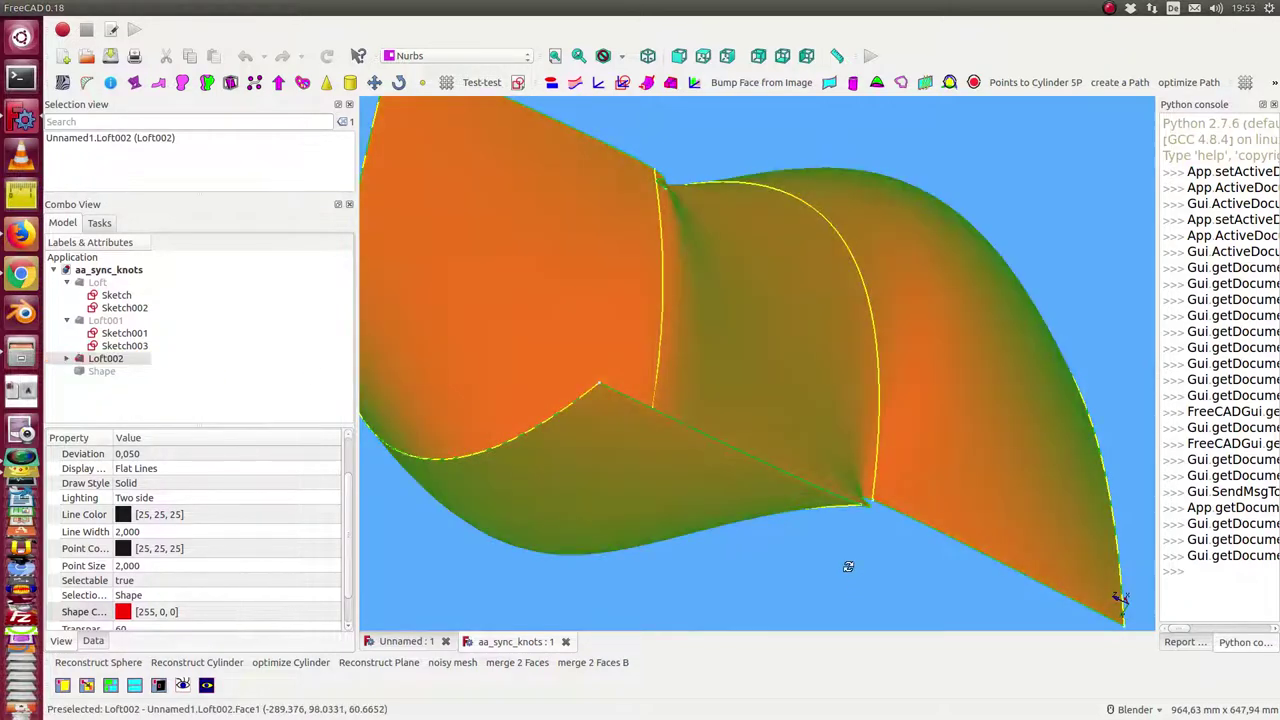
Step: Orbit and zoom around Loft002 to inspect its seams, ending in the front view
{"action": "mouse_move", "coordinate": [540, 373]}
{"action": "middle_mouse_down"}
{"action": "mouse_move", "coordinate": [700, 460]}
{"action": "mouse_move", "coordinate": [788, 540]}
{"action": "mouse_move", "coordinate": [751, 569]}
{"action": "mouse_move", "coordinate": [720, 551]}
{"action": "mouse_move", "coordinate": [696, 469]}
{"action": "mouse_move", "coordinate": [703, 381]}
{"action": "middle_mouse_up"}
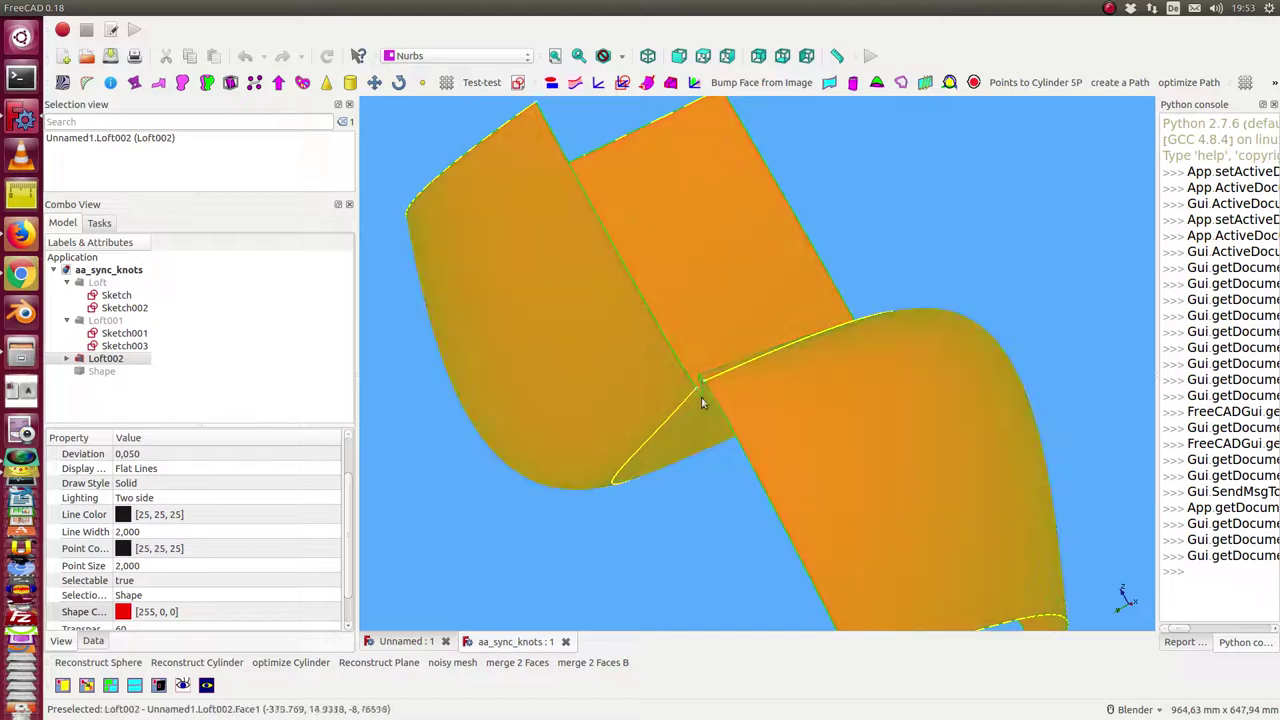
{"action": "mouse_move", "coordinate": [493, 571]}
{"action": "middle_mouse_down"}
{"action": "mouse_move", "coordinate": [511, 531]}
{"action": "mouse_move", "coordinate": [749, 274]}
{"action": "mouse_move", "coordinate": [713, 306]}
{"action": "mouse_move", "coordinate": [686, 280]}
{"action": "mouse_move", "coordinate": [720, 277]}
{"action": "middle_mouse_up"}
{"action": "scroll", "coordinate": [508, 404], "scroll_direction": "up", "scroll_amount": 2}
{"action": "mouse_move", "coordinate": [508, 404]}
{"action": "middle_mouse_down"}
{"action": "mouse_move", "coordinate": [491, 386]}
{"action": "mouse_move", "coordinate": [523, 391]}
{"action": "mouse_move", "coordinate": [629, 305]}
{"action": "middle_mouse_up"}
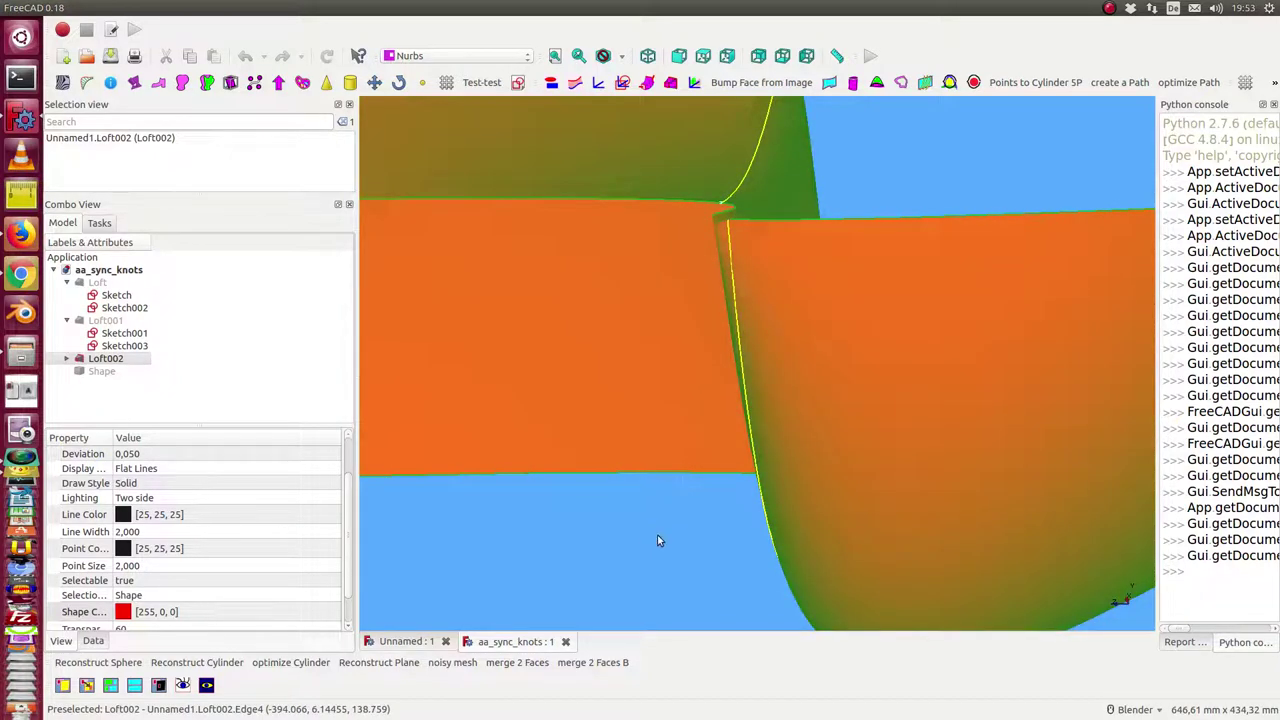
{"action": "mouse_move", "coordinate": [657, 541]}
{"action": "middle_mouse_down"}
{"action": "mouse_move", "coordinate": [808, 205]}
{"action": "mouse_move", "coordinate": [857, 200]}
{"action": "mouse_move", "coordinate": [829, 223]}
{"action": "mouse_move", "coordinate": [826, 211]}
{"action": "middle_mouse_up"}
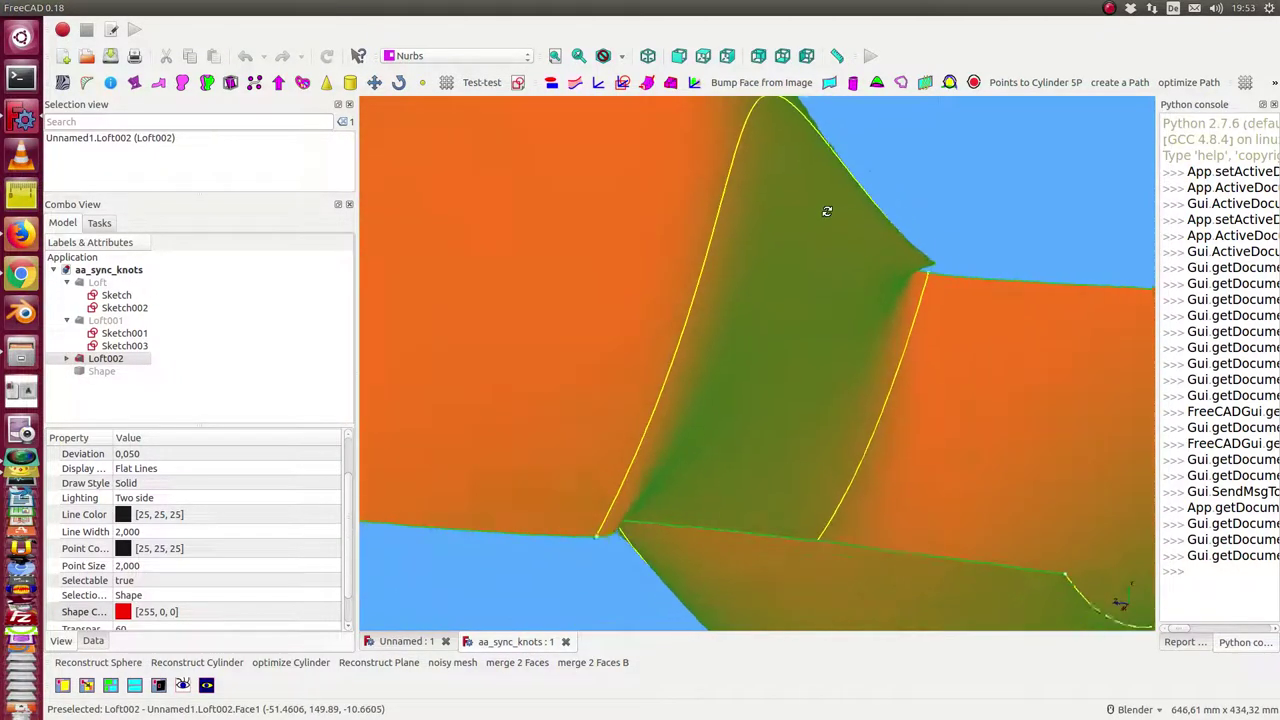
{"action": "scroll", "coordinate": [824, 214], "scroll_direction": "down", "scroll_amount": 2}
{"action": "key", "text": "1"}
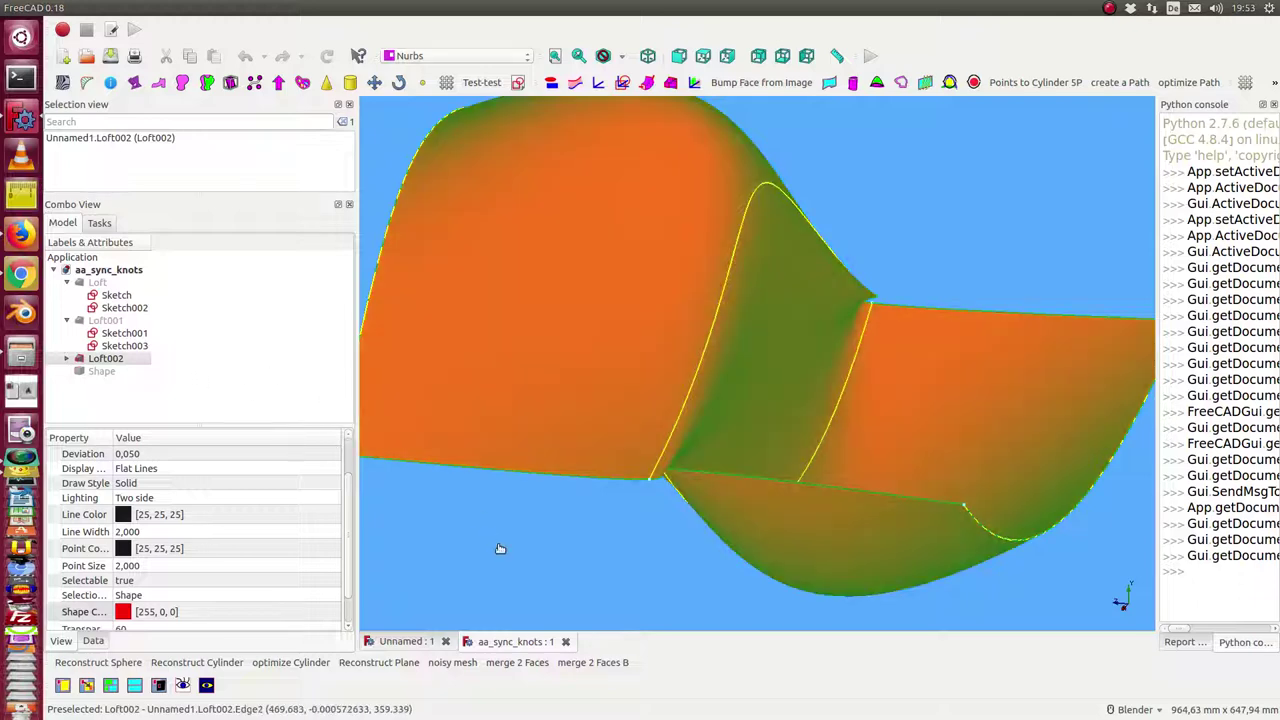
{"action": "left_click", "coordinate": [487, 537]}
Step: Bring back Loft and Loft001, hide Loft002, and pick the lower Loft001 face
{"action": "key", "text": "1"}
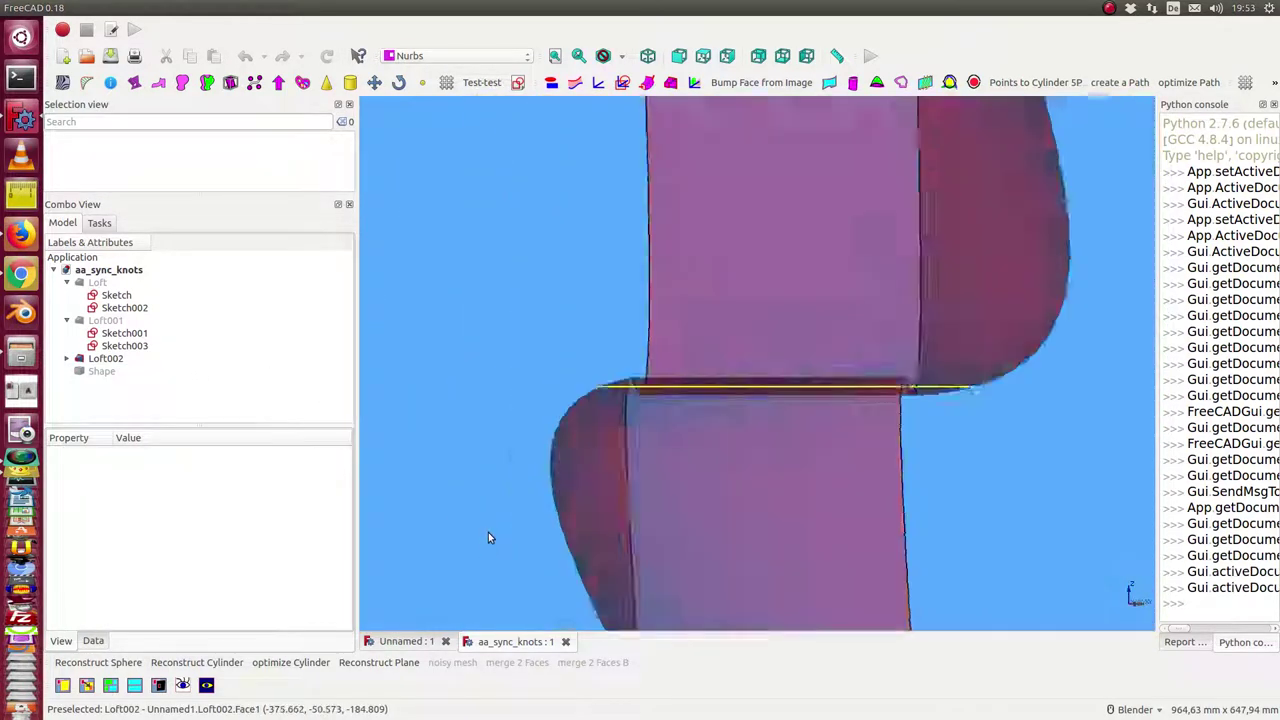
{"action": "left_click", "coordinate": [97, 283]}
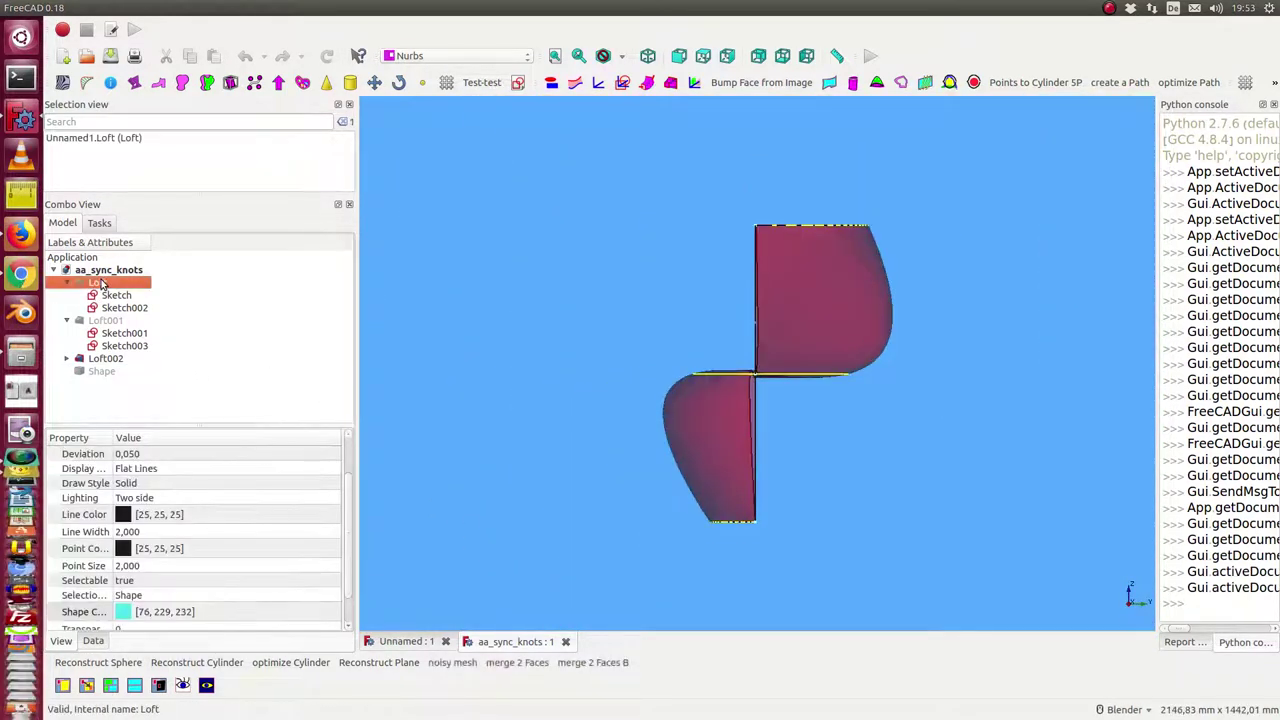
{"action": "left_click", "coordinate": [110, 320]}
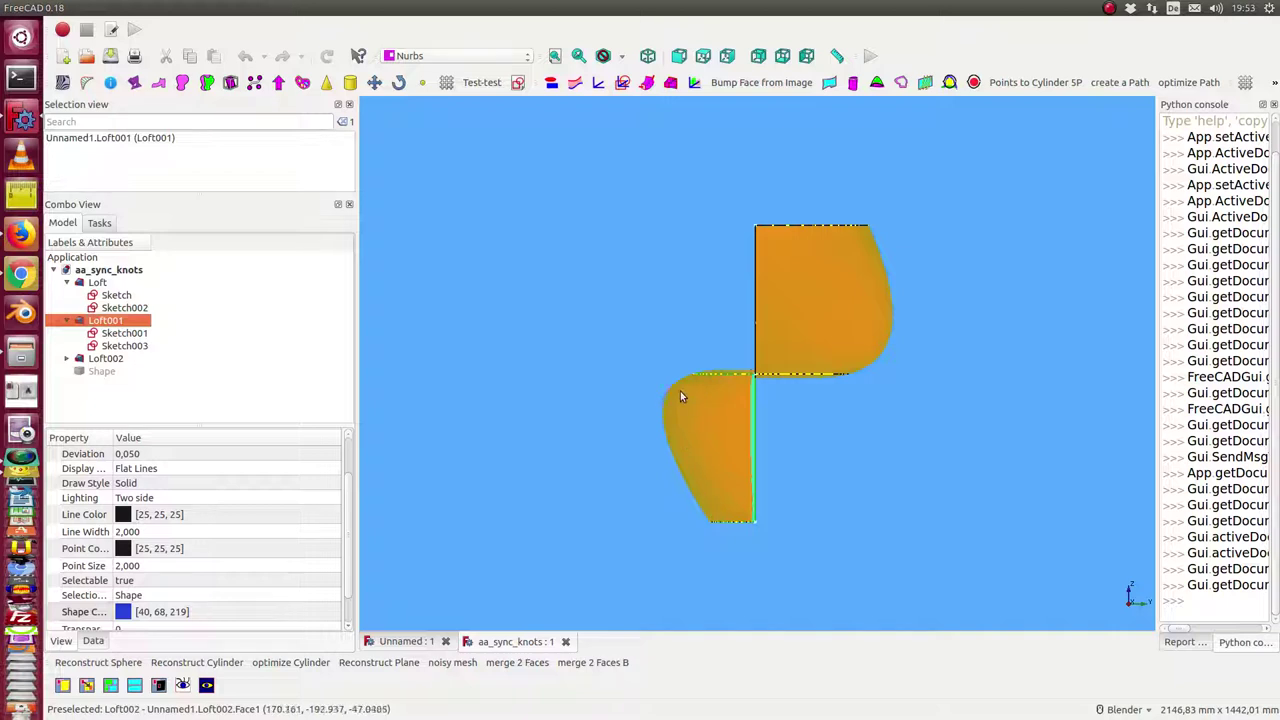
{"action": "mouse_move", "coordinate": [861, 294]}
{"action": "middle_mouse_down"}
{"action": "mouse_move", "coordinate": [906, 438]}
{"action": "mouse_move", "coordinate": [889, 500]}
{"action": "mouse_move", "coordinate": [920, 503]}
{"action": "mouse_move", "coordinate": [886, 513]}
{"action": "mouse_move", "coordinate": [863, 474]}
{"action": "mouse_move", "coordinate": [894, 477]}
{"action": "middle_mouse_up"}
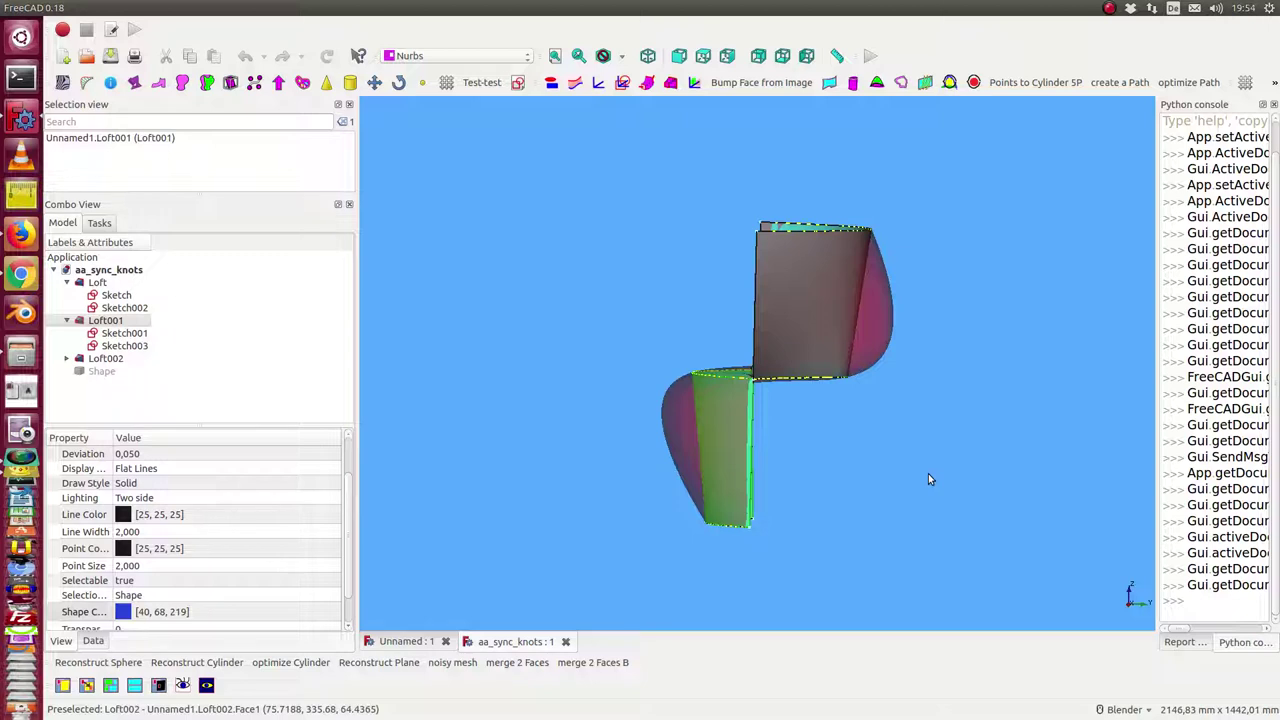
{"action": "left_click", "coordinate": [116, 362]}
{"action": "middle_click_drag", "start_coordinate": [381, 355], "coordinate": [724, 429]}
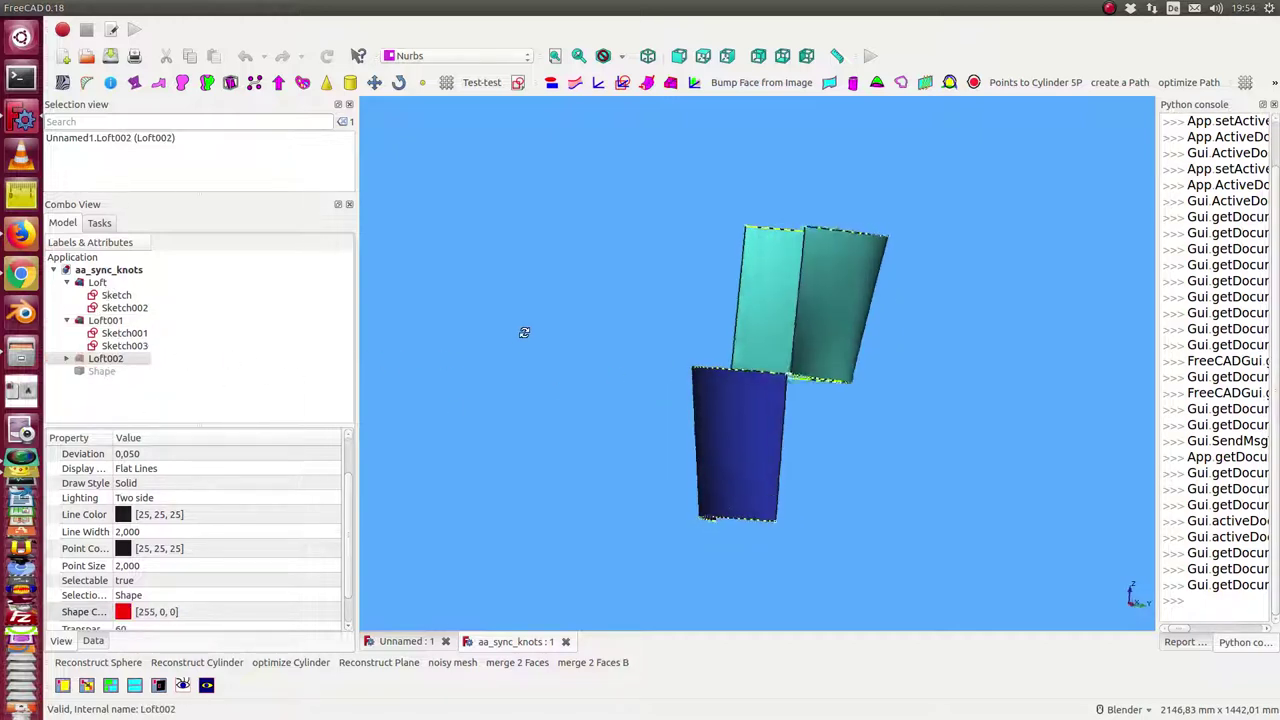
{"action": "left_click", "coordinate": [724, 429]}
Step: Add the upper Loft face and merge both faces into Shape001 with the 'merge 2 Faces B' macro
{"action": "left_click", "coordinate": [831, 340], "text": "ctrl"}
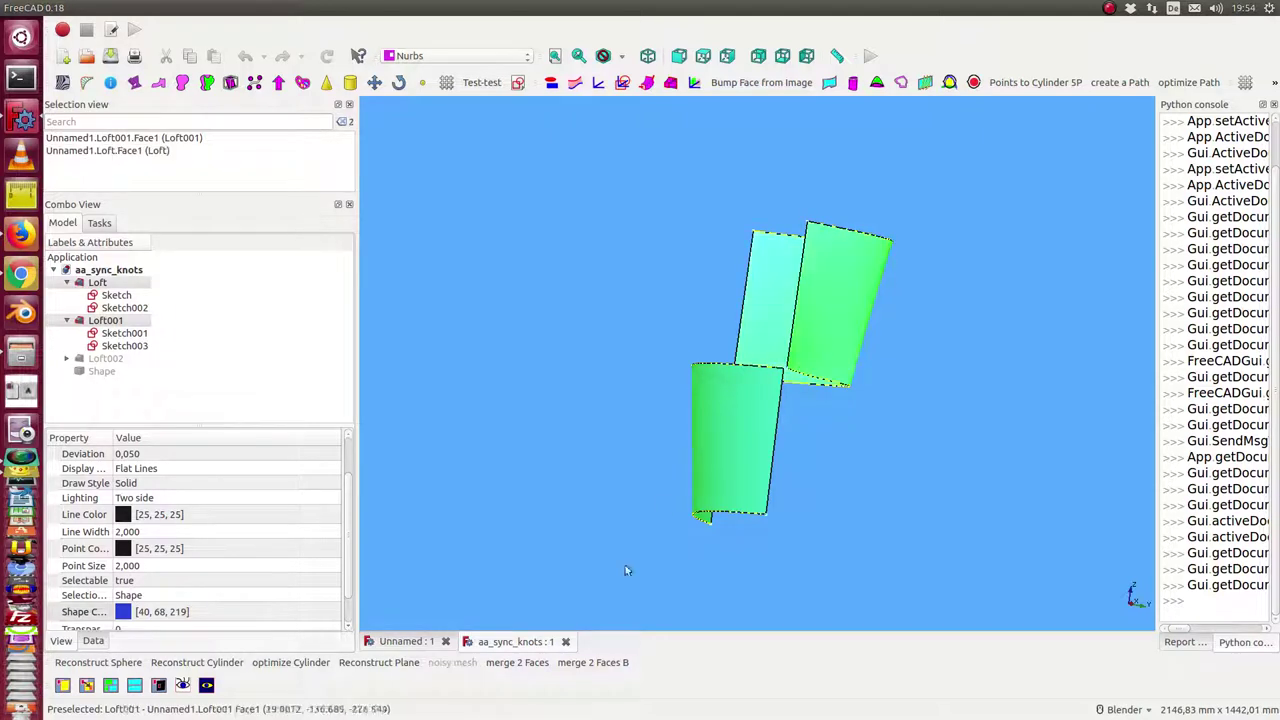
{"action": "left_click", "coordinate": [596, 663]}
{"action": "mouse_move", "coordinate": [572, 564]}
{"action": "middle_mouse_down"}
{"action": "mouse_move", "coordinate": [543, 500]}
{"action": "mouse_move", "coordinate": [572, 530]}
{"action": "middle_mouse_up"}
{"action": "mouse_move", "coordinate": [421, 364]}
{"action": "middle_mouse_down"}
{"action": "mouse_move", "coordinate": [471, 354]}
{"action": "mouse_move", "coordinate": [600, 366]}
{"action": "middle_mouse_up"}
{"action": "scroll", "coordinate": [503, 357], "scroll_direction": "up", "scroll_amount": 3}
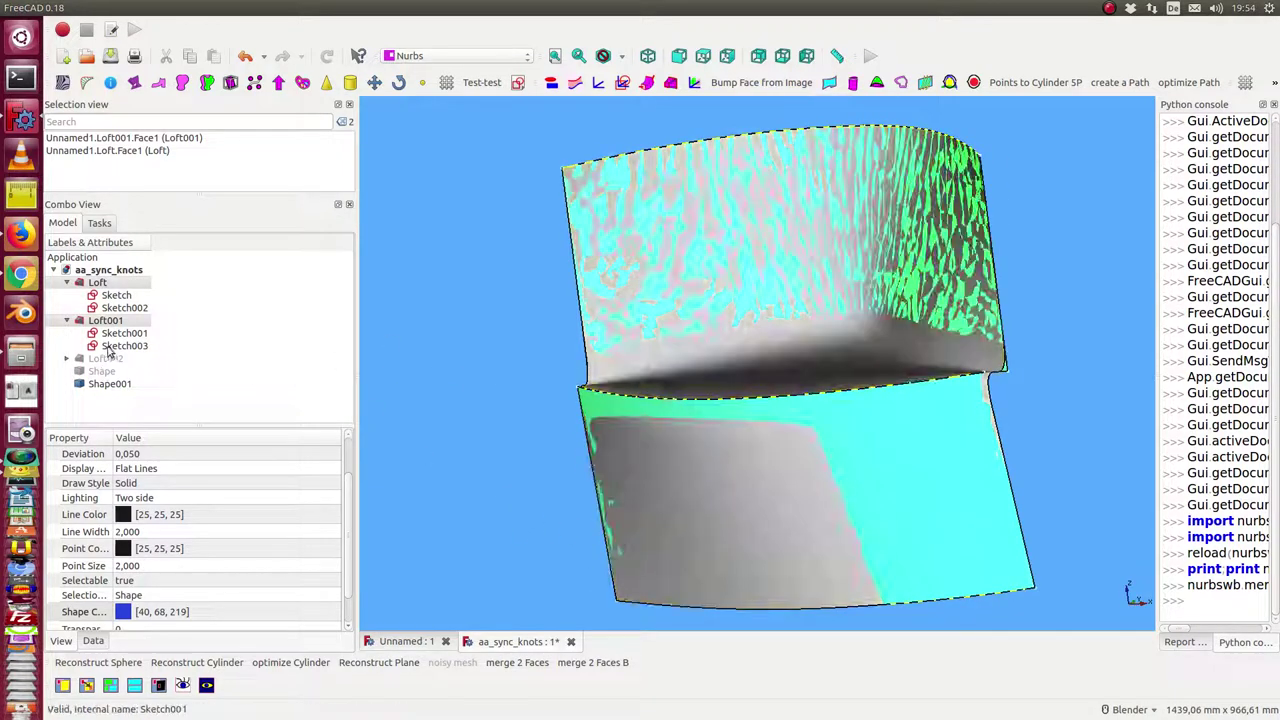
Step: Show Loft002 over the merged surfaces in the front view
{"action": "mouse_move", "coordinate": [420, 360]}
{"action": "middle_mouse_down"}
{"action": "mouse_move", "coordinate": [520, 366]}
{"action": "mouse_move", "coordinate": [491, 363]}
{"action": "mouse_move", "coordinate": [511, 371]}
{"action": "middle_mouse_up"}
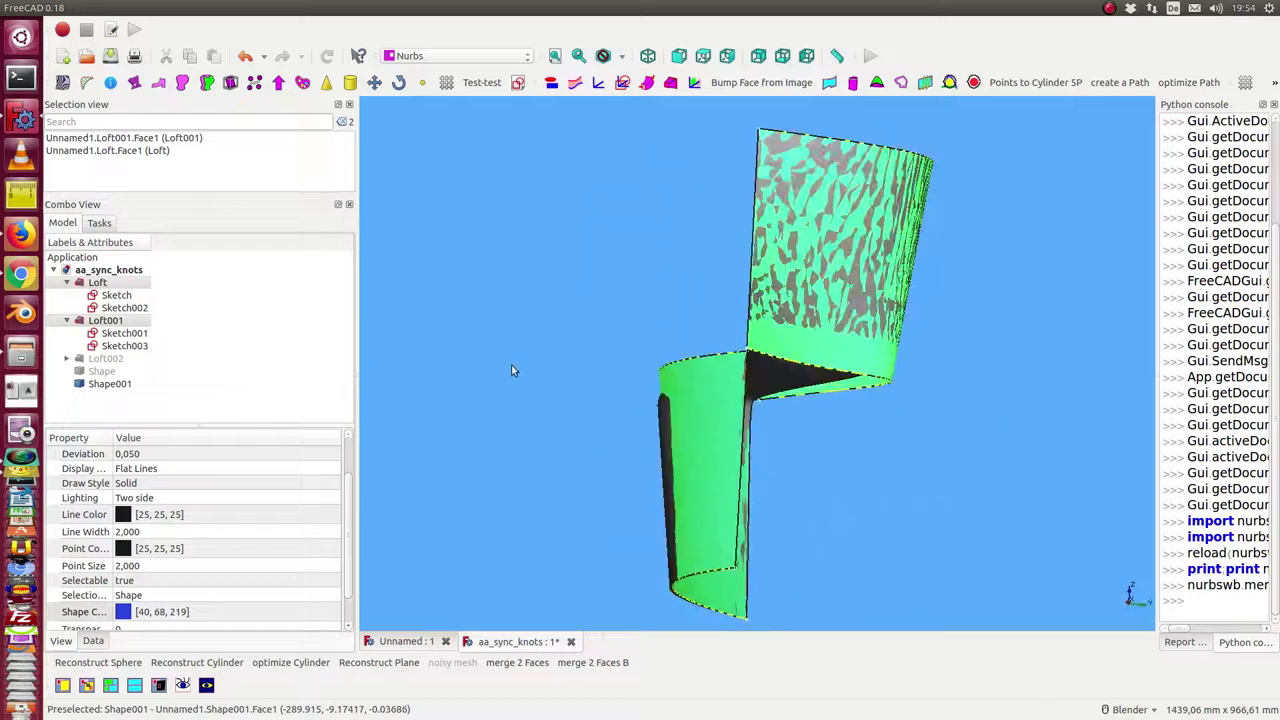
{"action": "key", "text": "2"}
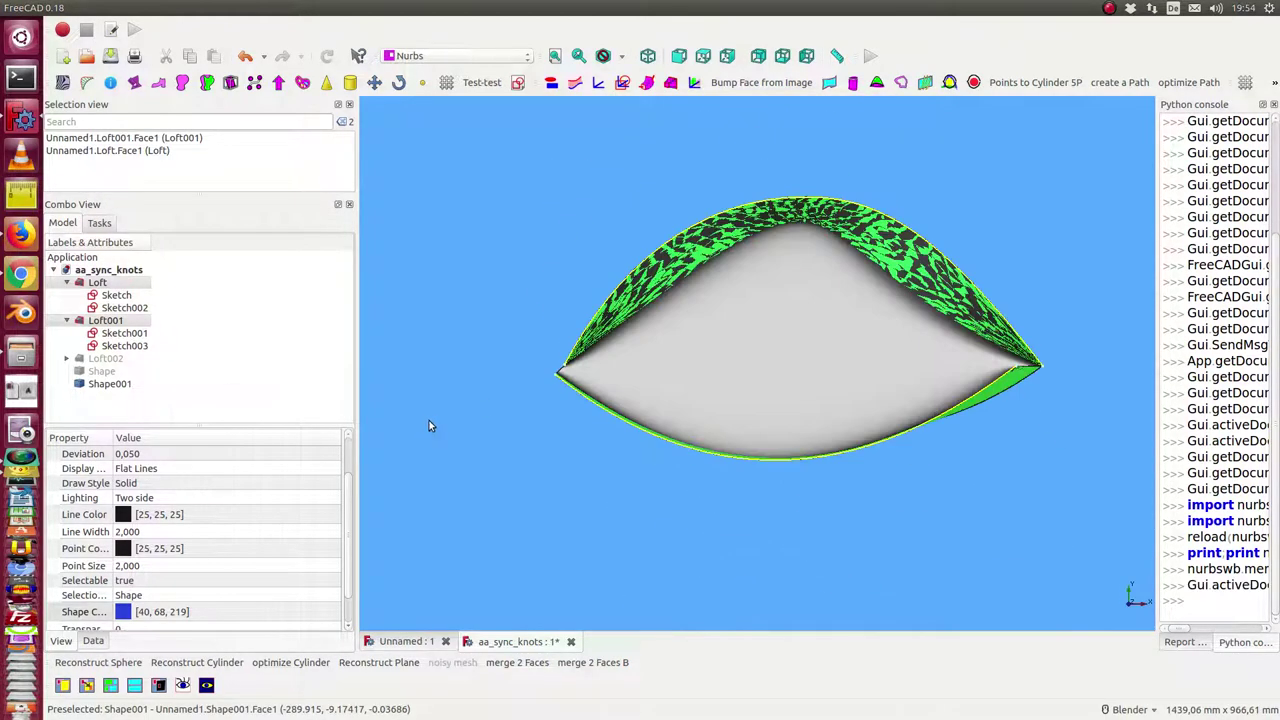
{"action": "key", "text": "1"}
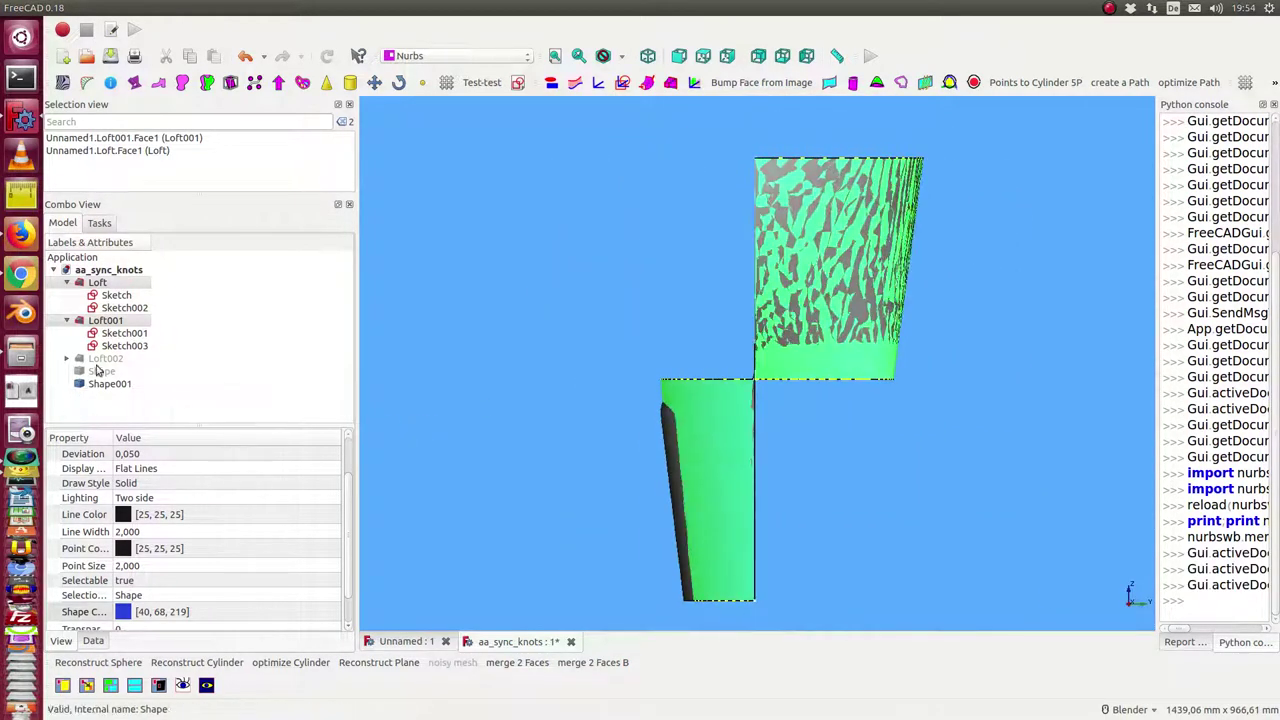
{"action": "left_click", "coordinate": [98, 363]}
{"action": "key", "text": "space"}
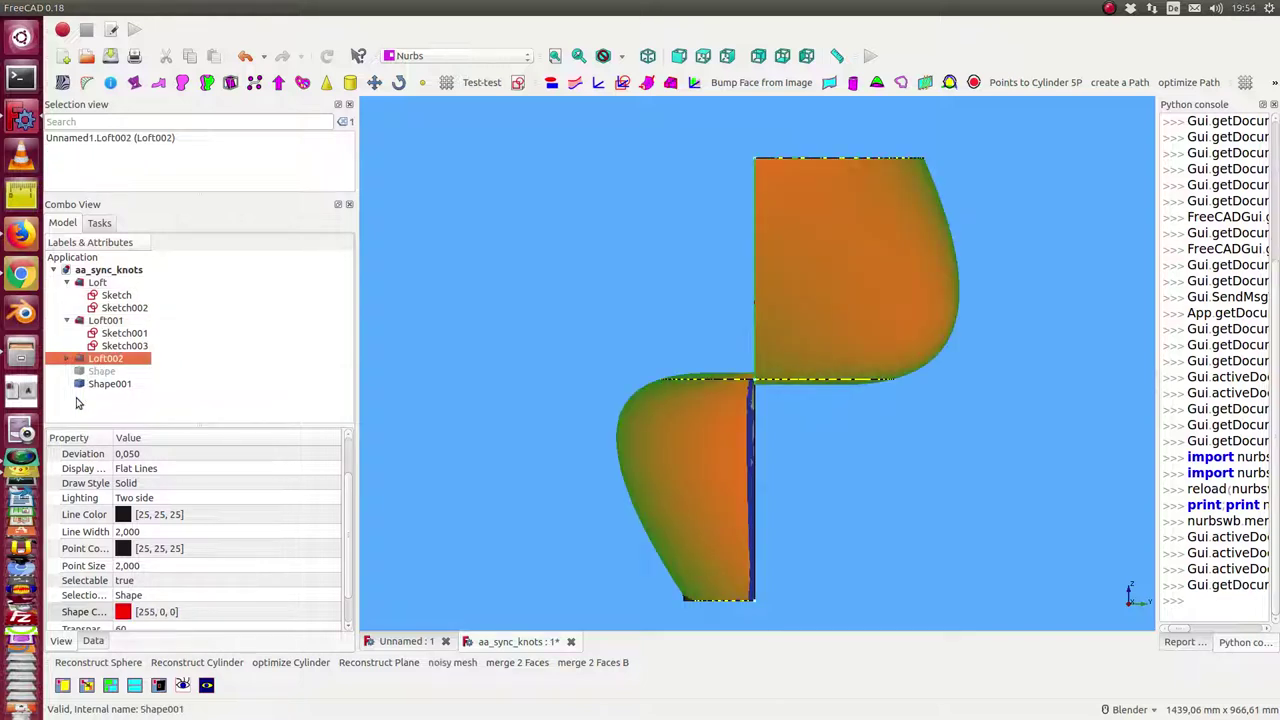
Step: Select Shape001 and then Loft002 to compare the two surfaces
{"action": "left_click", "coordinate": [465, 477]}
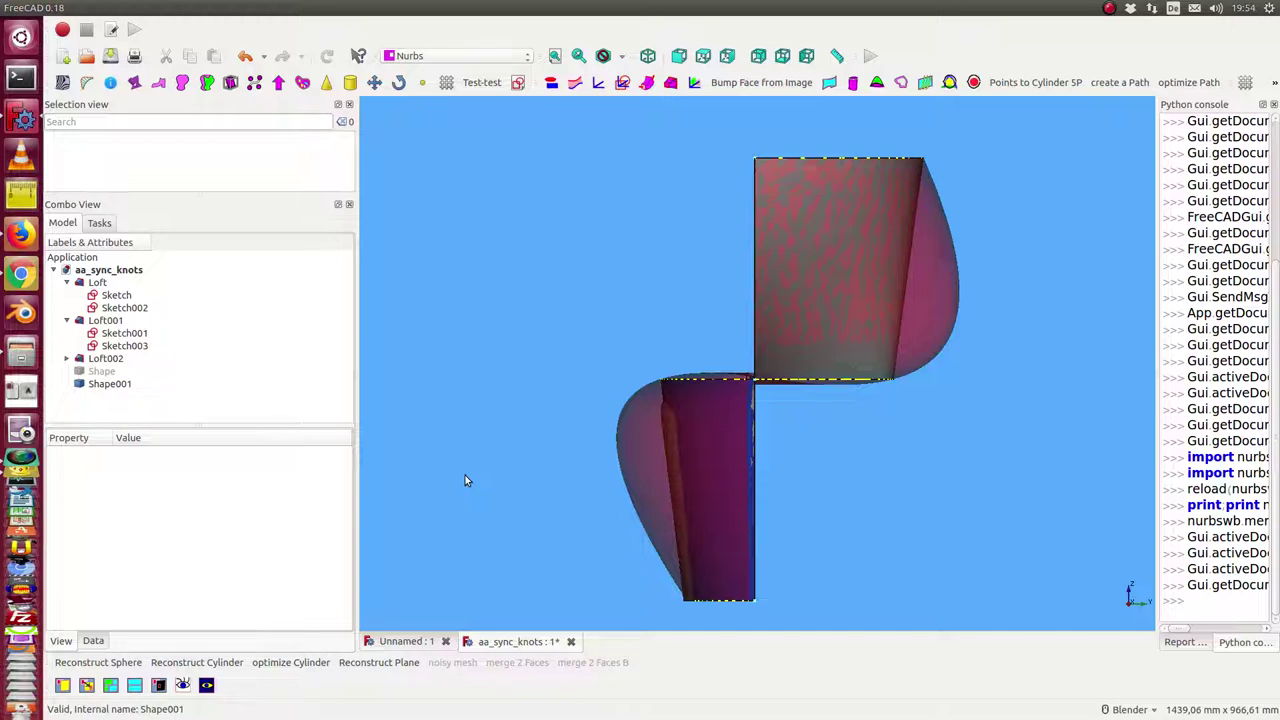
{"action": "left_click", "coordinate": [121, 384]}
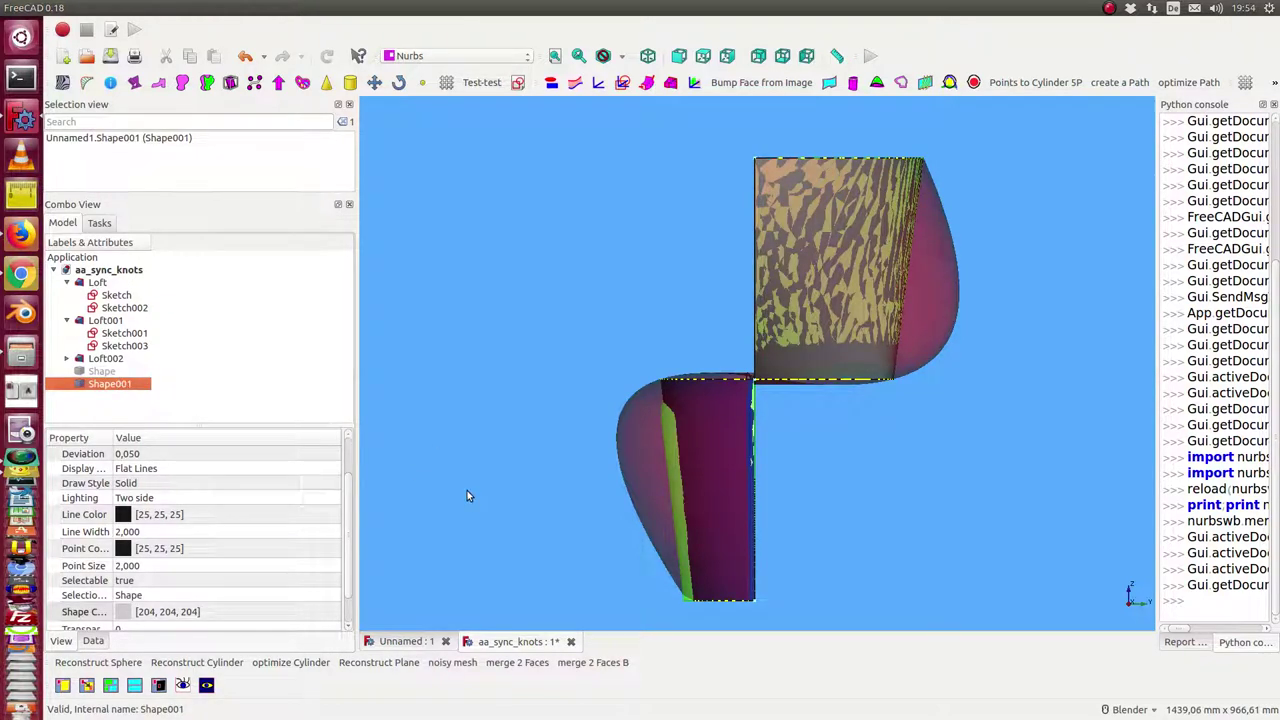
{"action": "left_click", "coordinate": [110, 359]}
Step: Zoom and orbit in to examine the junction edge between the lofts
{"action": "middle_click_drag", "start_coordinate": [492, 356], "coordinate": [594, 396]}
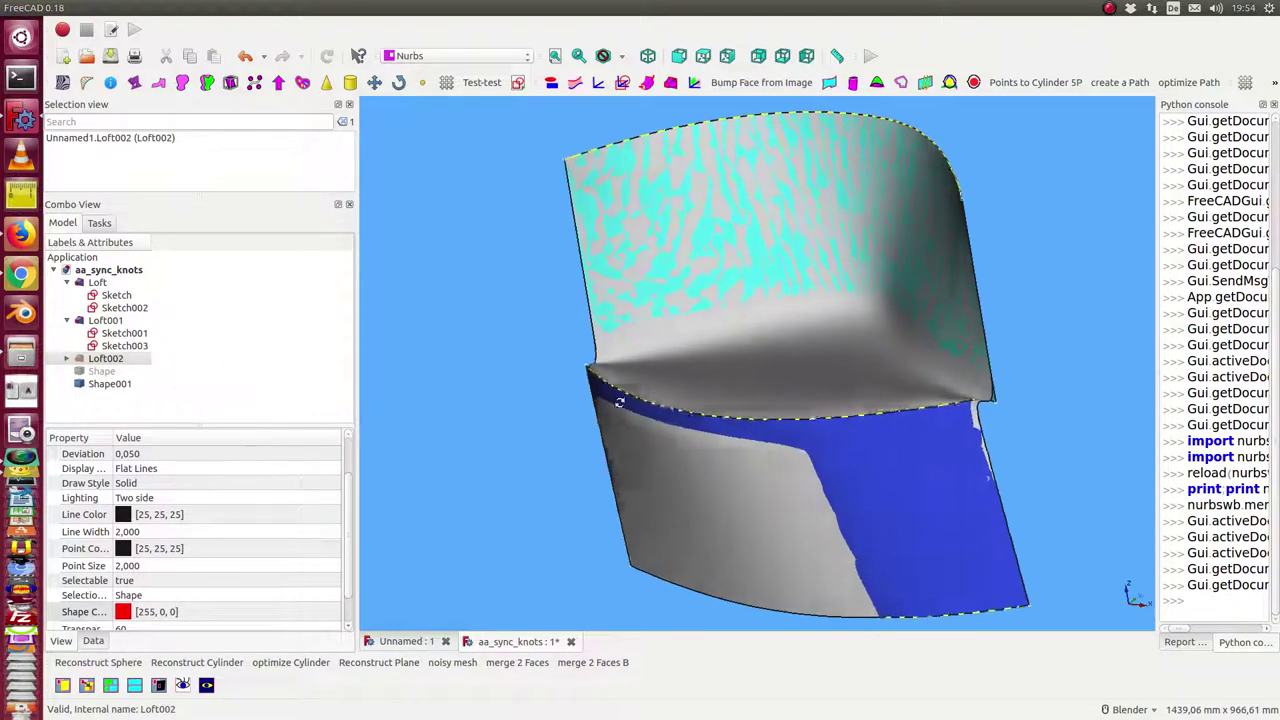
{"action": "scroll", "coordinate": [594, 396], "scroll_direction": "up", "scroll_amount": 3}
{"action": "scroll", "coordinate": [594, 396], "scroll_direction": "up", "scroll_amount": 3}
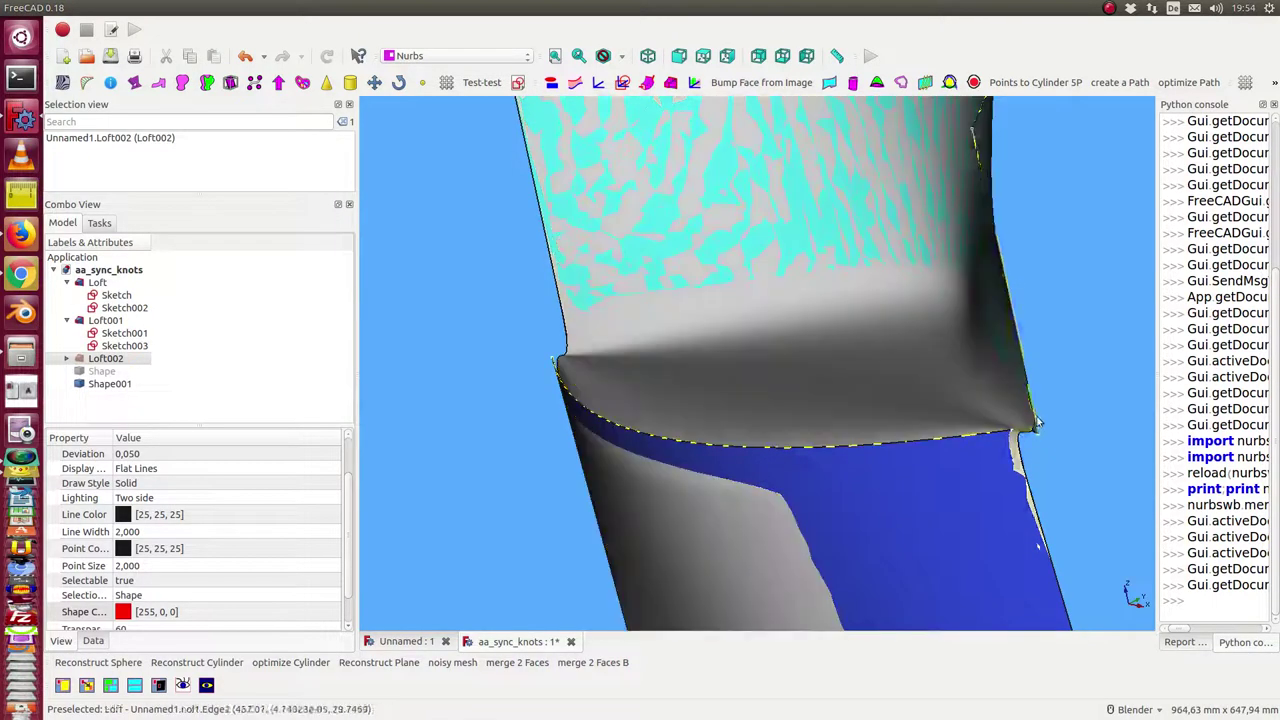
{"action": "mouse_move", "coordinate": [1022, 437]}
{"action": "middle_mouse_down"}
{"action": "mouse_move", "coordinate": [1100, 502]}
{"action": "mouse_move", "coordinate": [940, 381]}
{"action": "middle_mouse_up"}
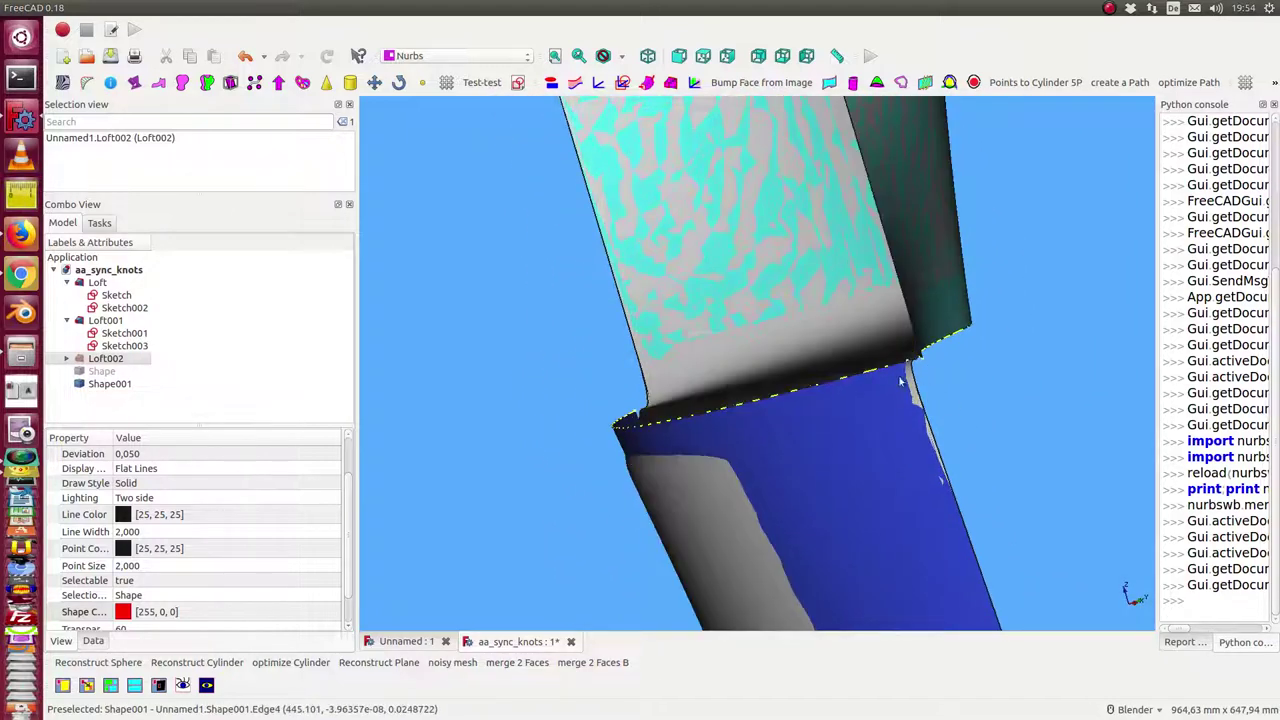
{"action": "mouse_move", "coordinate": [460, 420]}
{"action": "middle_mouse_down"}
{"action": "mouse_move", "coordinate": [781, 366]}
{"action": "mouse_move", "coordinate": [831, 397]}
{"action": "mouse_move", "coordinate": [751, 443]}
{"action": "mouse_move", "coordinate": [720, 428]}
{"action": "mouse_move", "coordinate": [580, 541]}
{"action": "middle_mouse_up"}
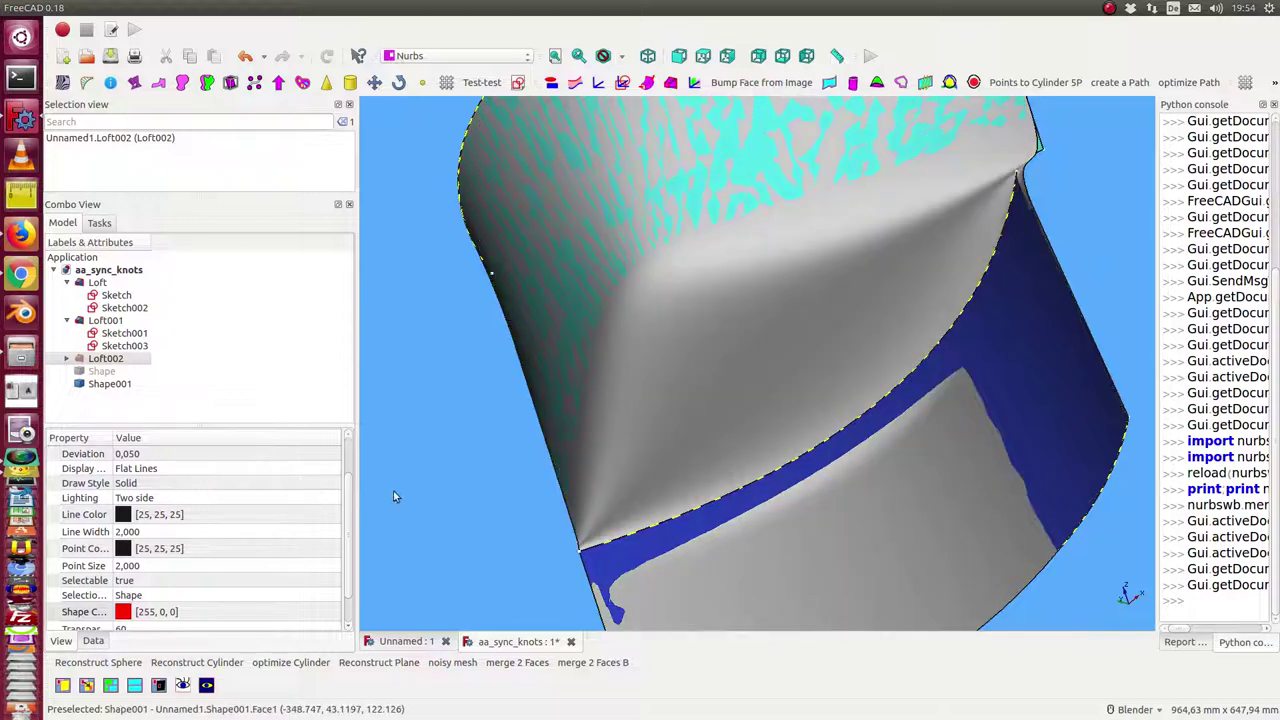
{"action": "middle_click_drag", "start_coordinate": [393, 497], "coordinate": [122, 390]}
Step: Hide Loft001 and Loft so only Shape001 remains, and fit it to the view
{"action": "left_click", "coordinate": [105, 321]}
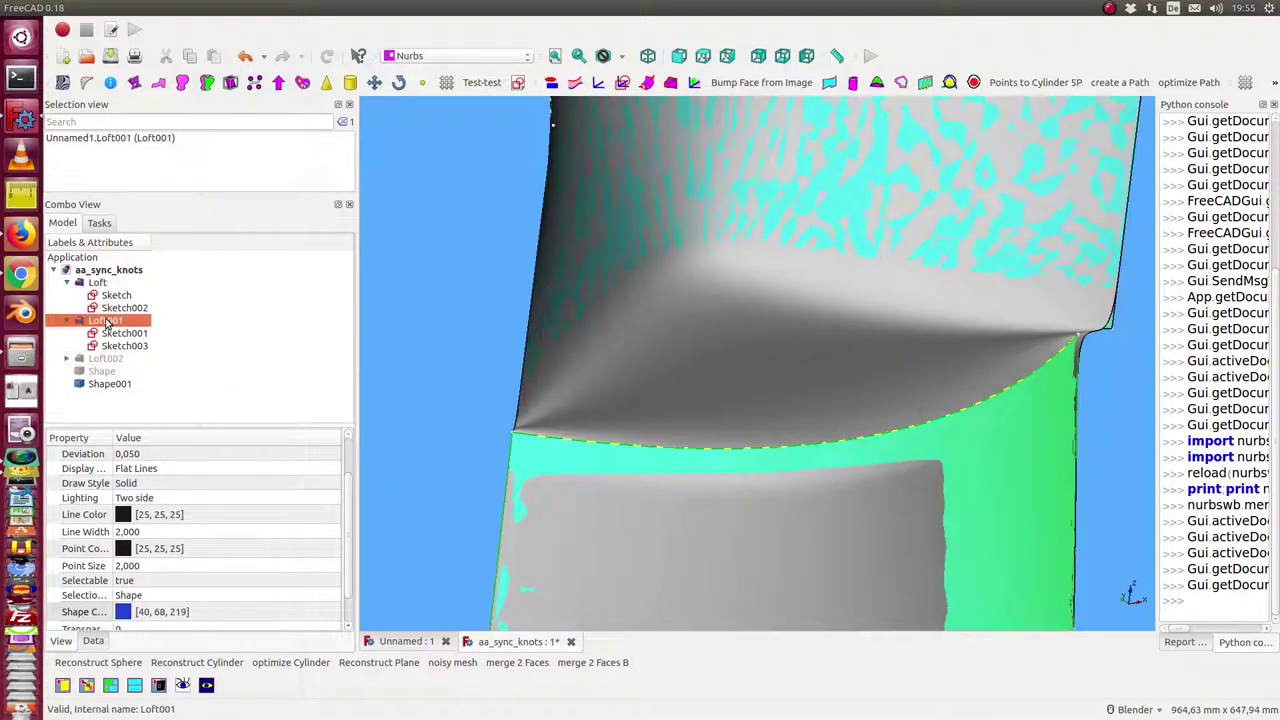
{"action": "left_click", "coordinate": [97, 282]}
{"action": "key", "text": "space"}
{"action": "scroll", "coordinate": [467, 354], "scroll_direction": "up", "scroll_amount": 2}
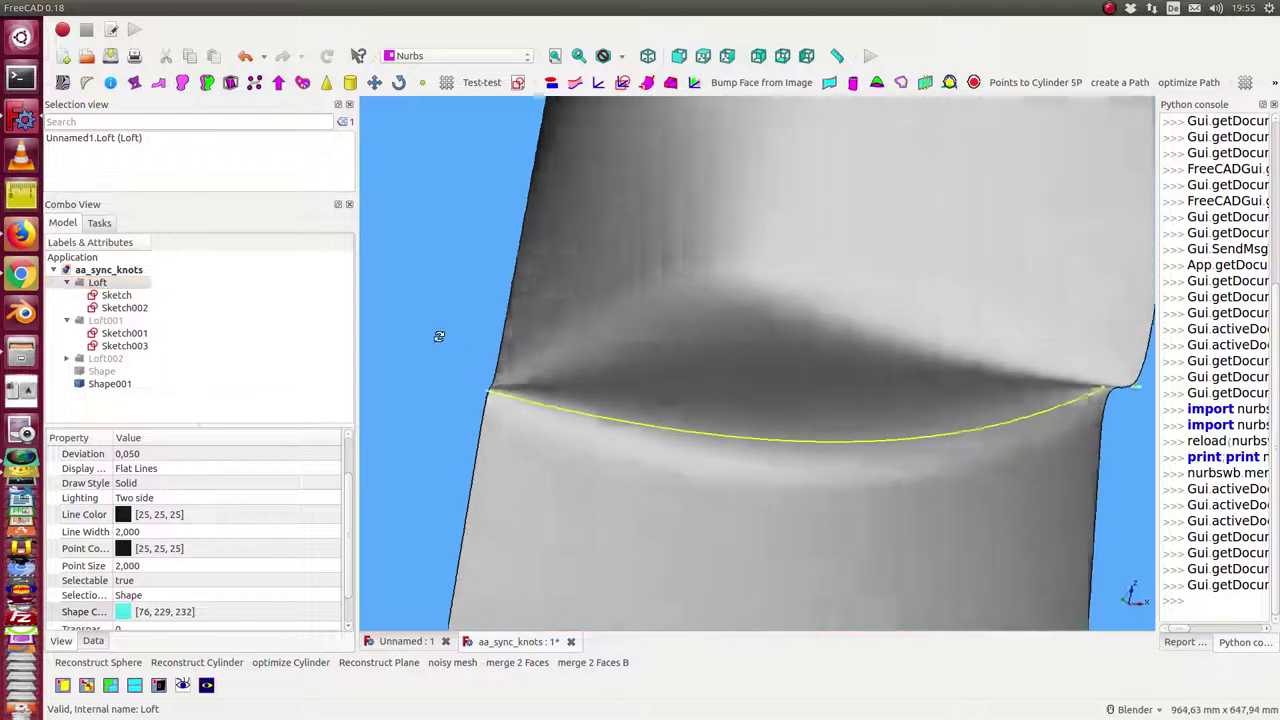
{"action": "scroll", "coordinate": [437, 334], "scroll_direction": "up", "scroll_amount": 2}
{"action": "left_click", "coordinate": [409, 355]}
{"action": "key", "text": "v"}
{"action": "key", "text": "f"}
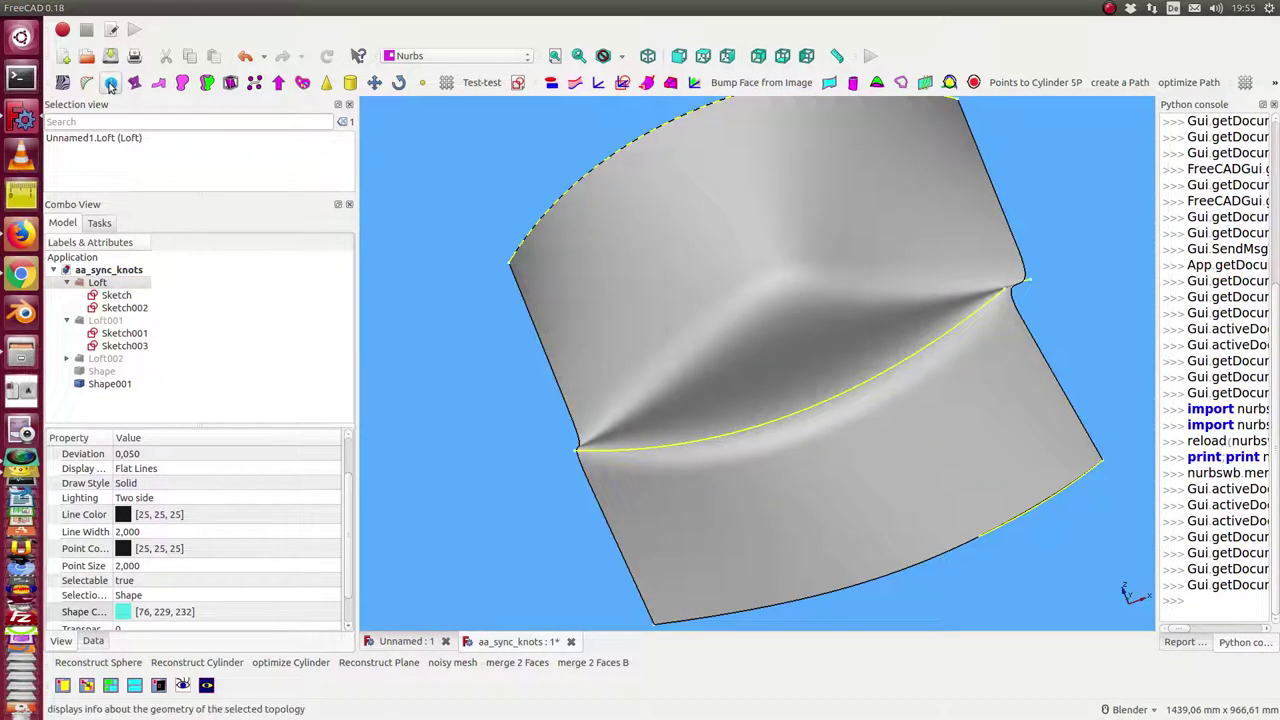
Step: Display Shape001's control net and info (degree 3 x 3, 9 x 5 poles), then show Loft002 again
{"action": "left_click", "coordinate": [590, 266]}
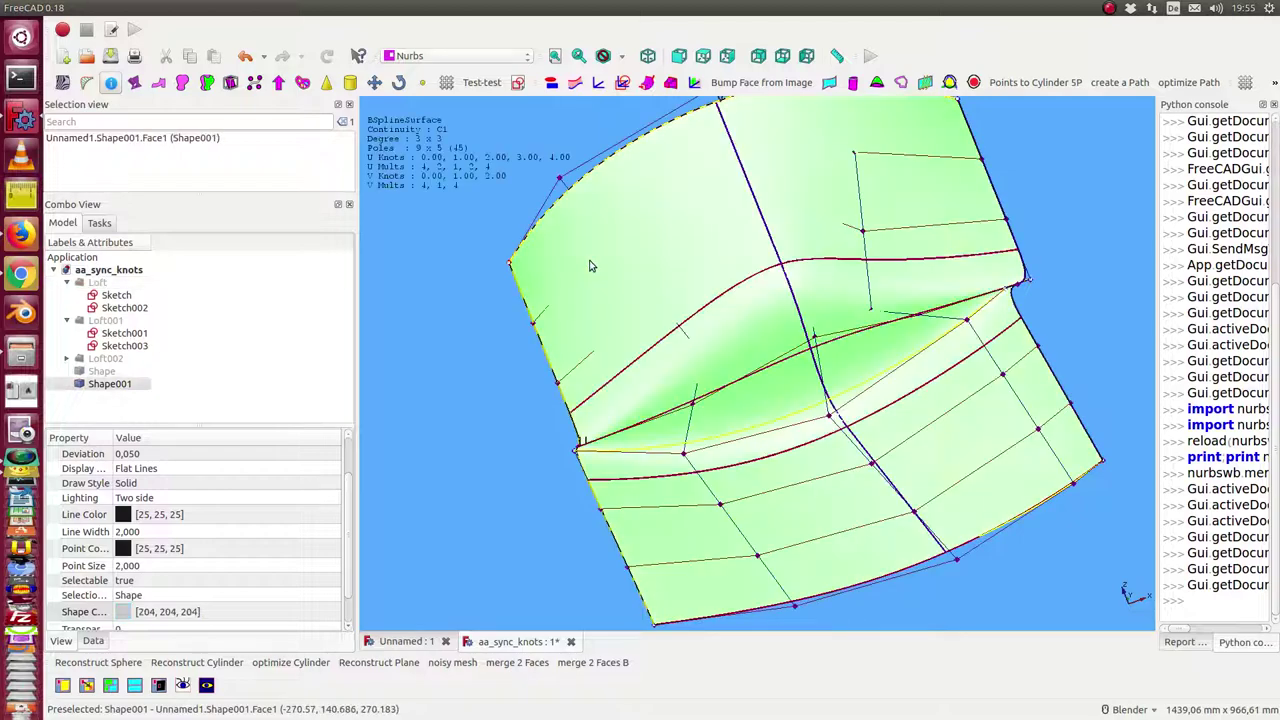
{"action": "mouse_move", "coordinate": [590, 266]}
{"action": "middle_mouse_down"}
{"action": "mouse_move", "coordinate": [563, 370]}
{"action": "mouse_move", "coordinate": [661, 350]}
{"action": "mouse_move", "coordinate": [551, 483]}
{"action": "mouse_move", "coordinate": [523, 384]}
{"action": "mouse_move", "coordinate": [659, 419]}
{"action": "mouse_move", "coordinate": [479, 428]}
{"action": "middle_mouse_up"}
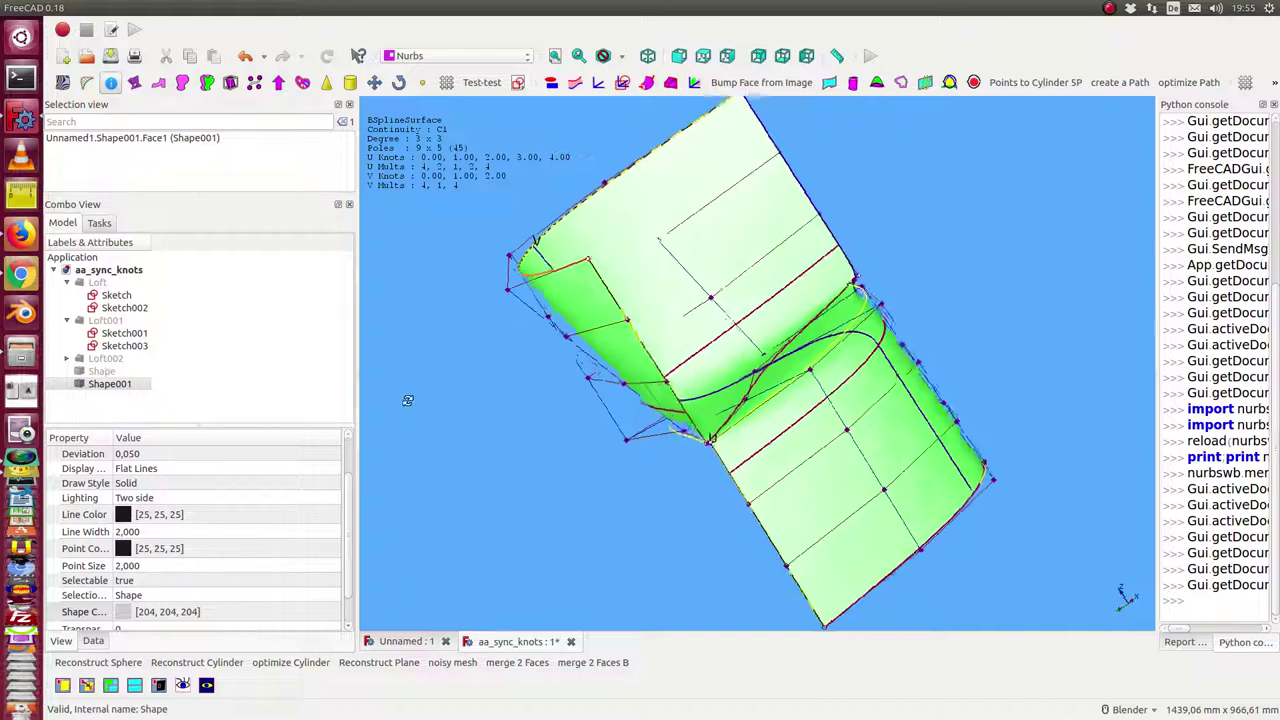
{"action": "key", "text": "1"}
{"action": "key", "text": "3"}
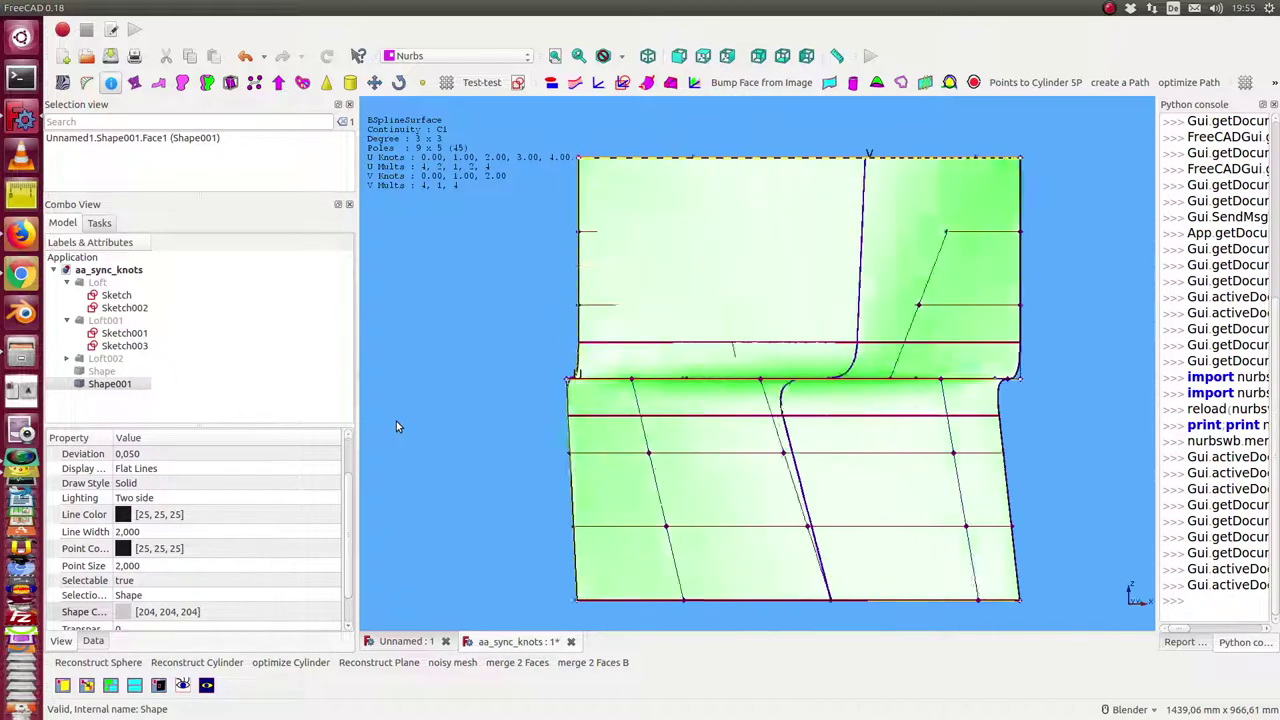
{"action": "left_click", "coordinate": [105, 358]}
{"action": "key", "text": "space"}
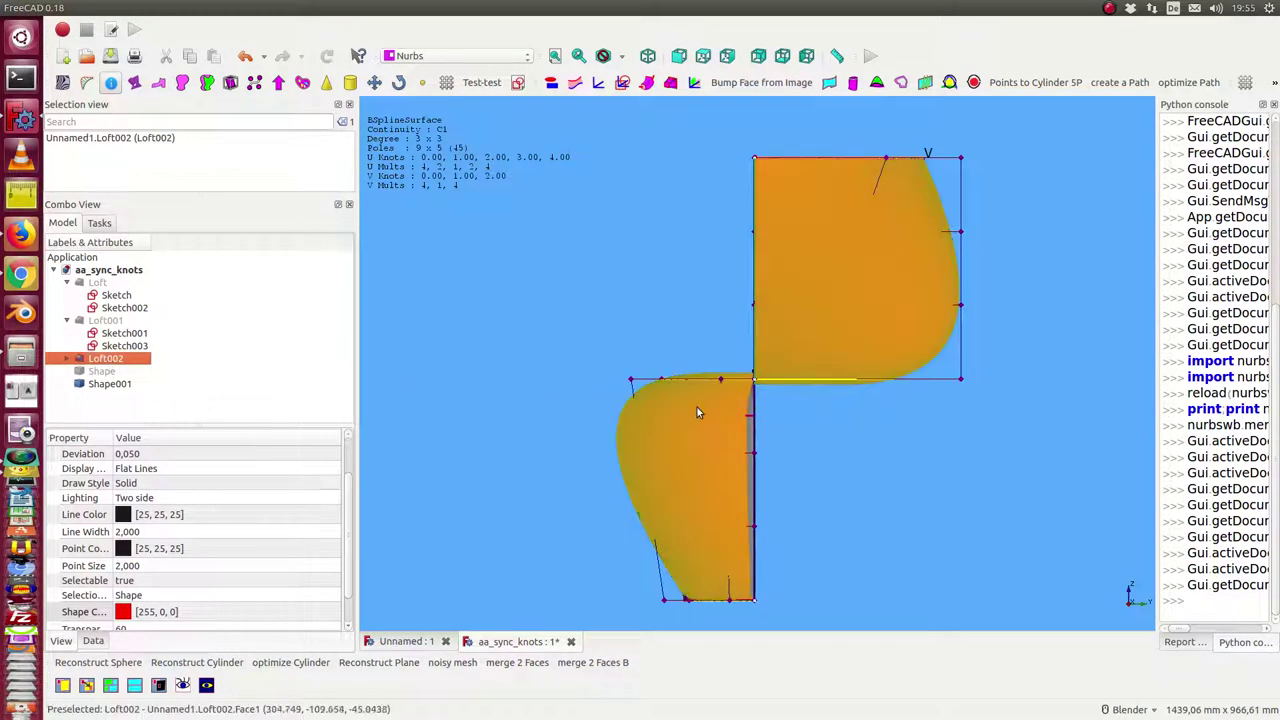
Step: Show Loft002's control net and info: degree 3 x 2, 5 x 4 poles, rational
{"action": "left_click", "coordinate": [690, 431]}
{"action": "mouse_move", "coordinate": [579, 271]}
{"action": "middle_mouse_down"}
{"action": "mouse_move", "coordinate": [669, 324]}
{"action": "mouse_move", "coordinate": [629, 290]}
{"action": "mouse_move", "coordinate": [647, 368]}
{"action": "mouse_move", "coordinate": [644, 266]}
{"action": "mouse_move", "coordinate": [798, 402]}
{"action": "mouse_move", "coordinate": [435, 398]}
{"action": "middle_mouse_up"}
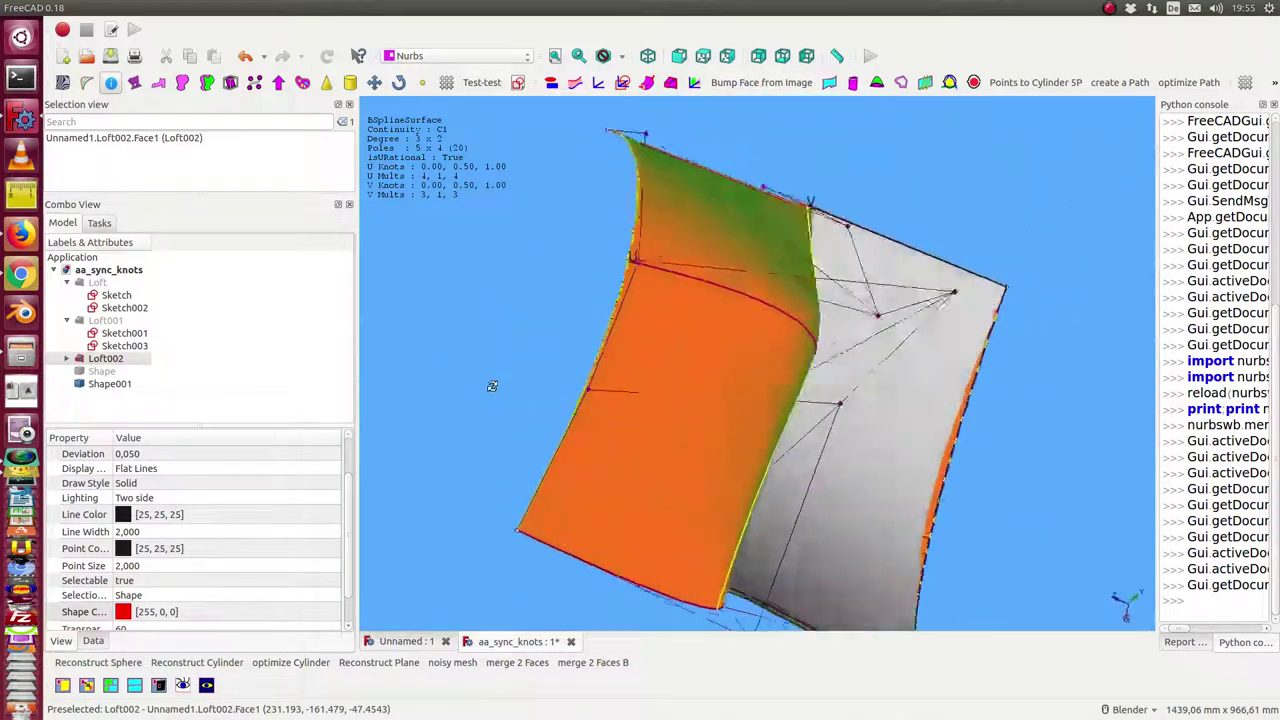
{"action": "scroll", "coordinate": [470, 355], "scroll_direction": "down", "scroll_amount": 3}
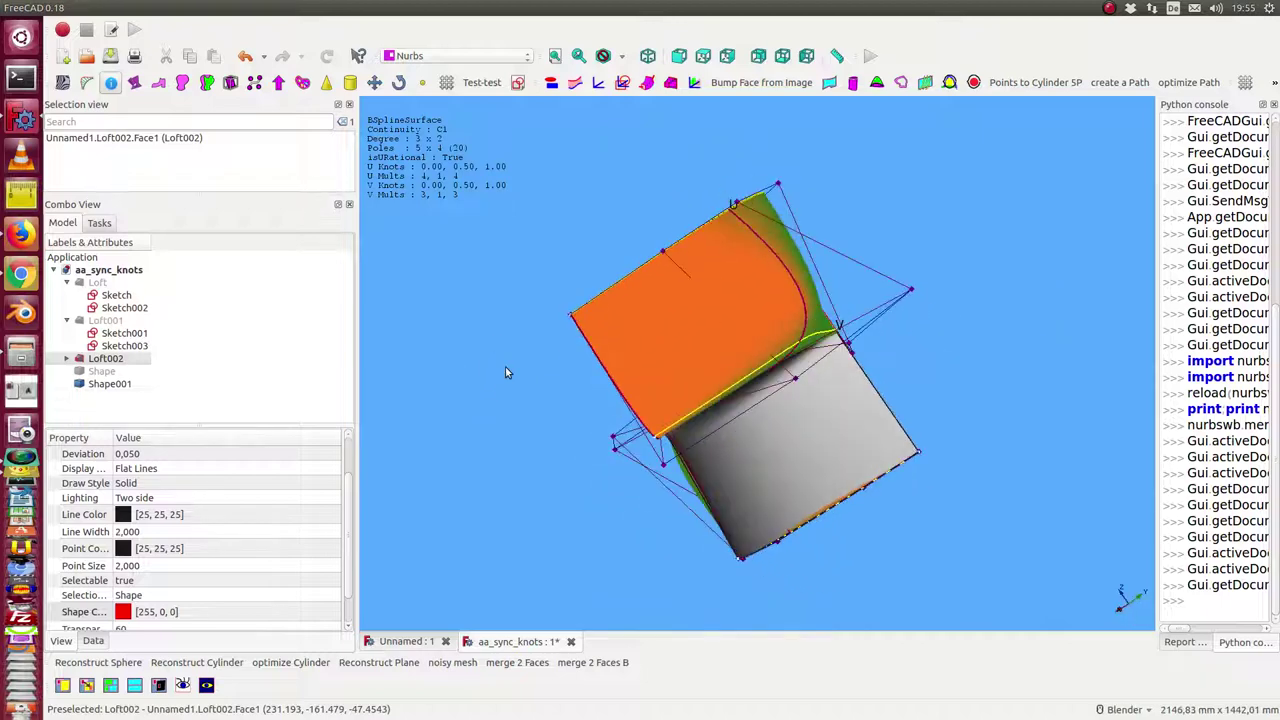